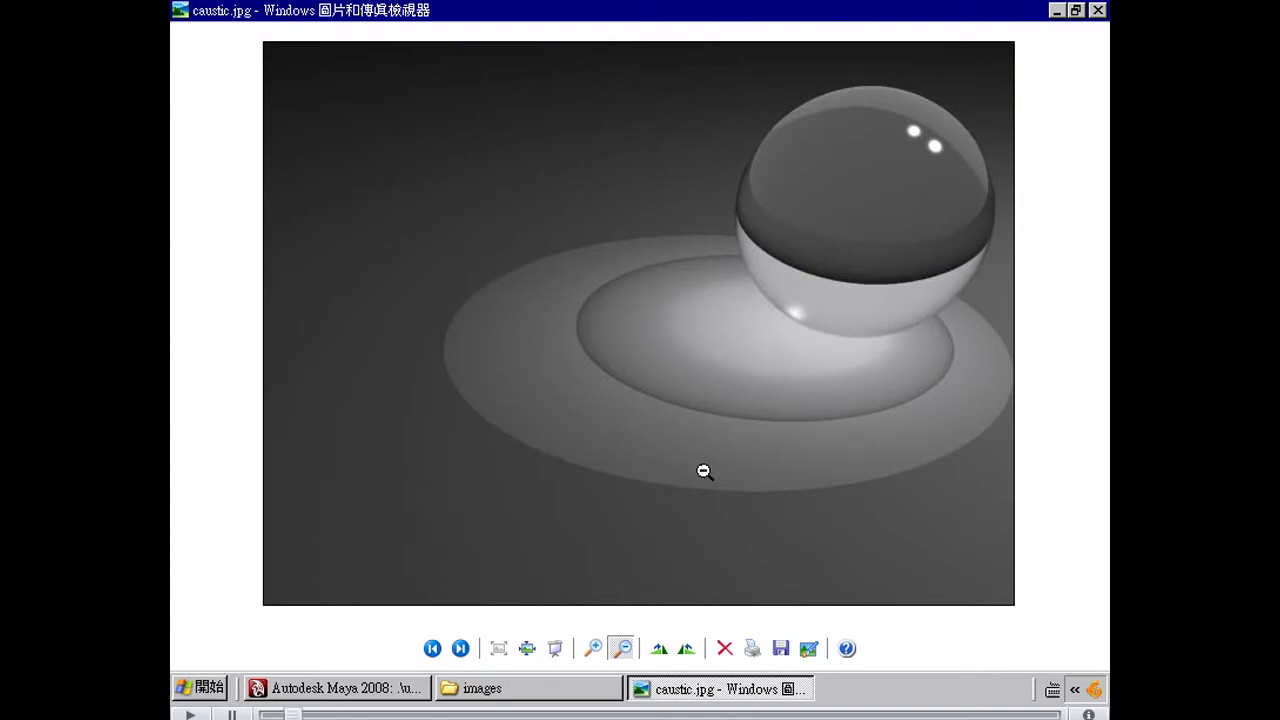
# Flip between caustic.jpg and caustic2.jpg, then close the picture viewer and images folder.
pyautogui.click(460, 649)
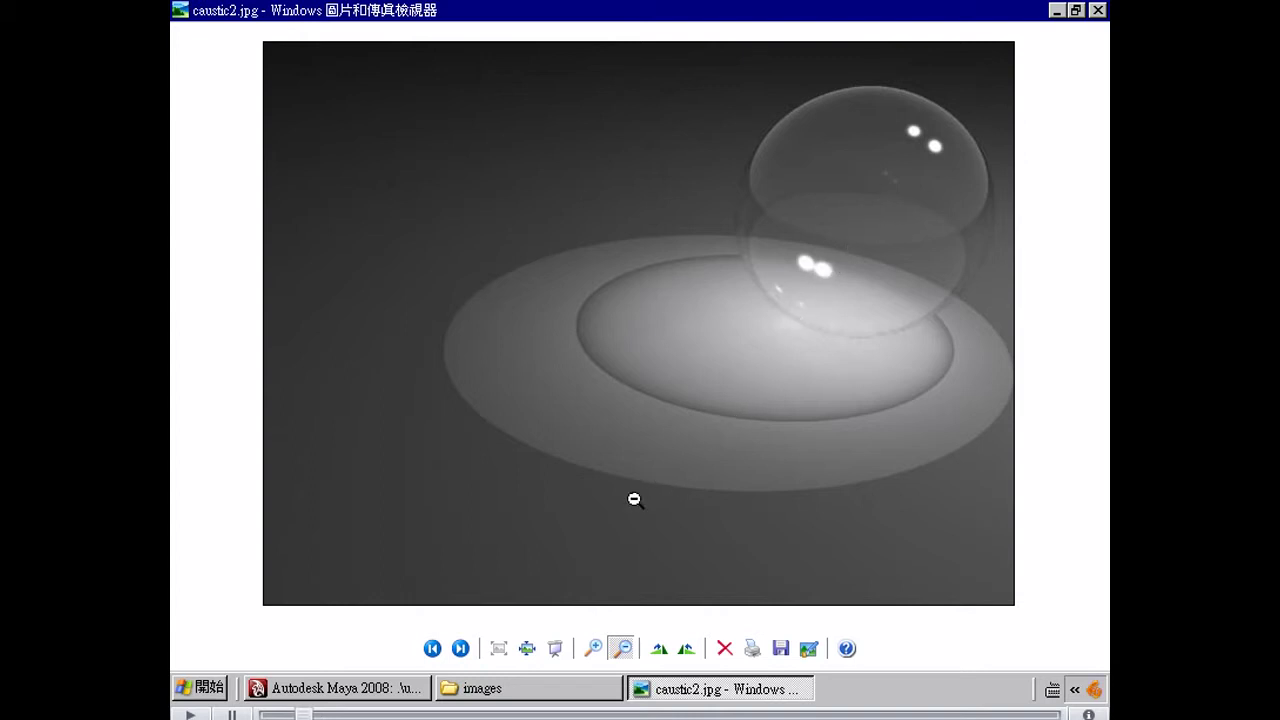
pyautogui.click(462, 647)
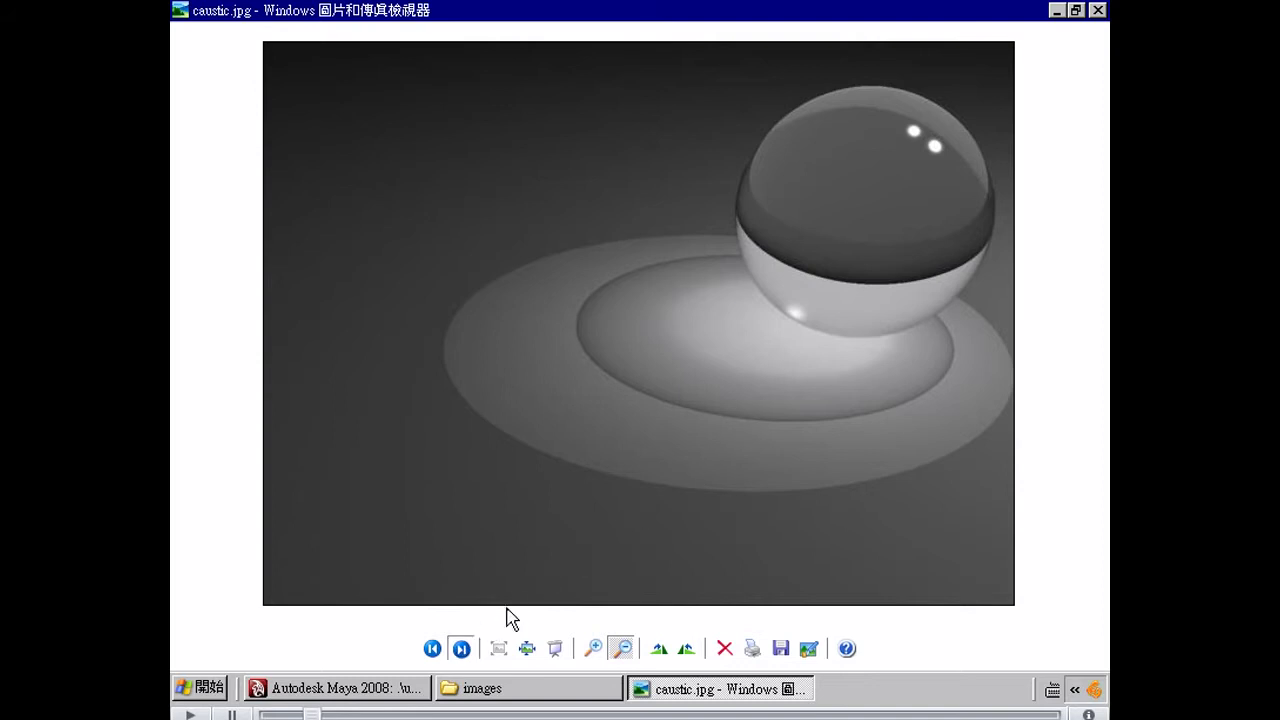
pyautogui.press('Right')
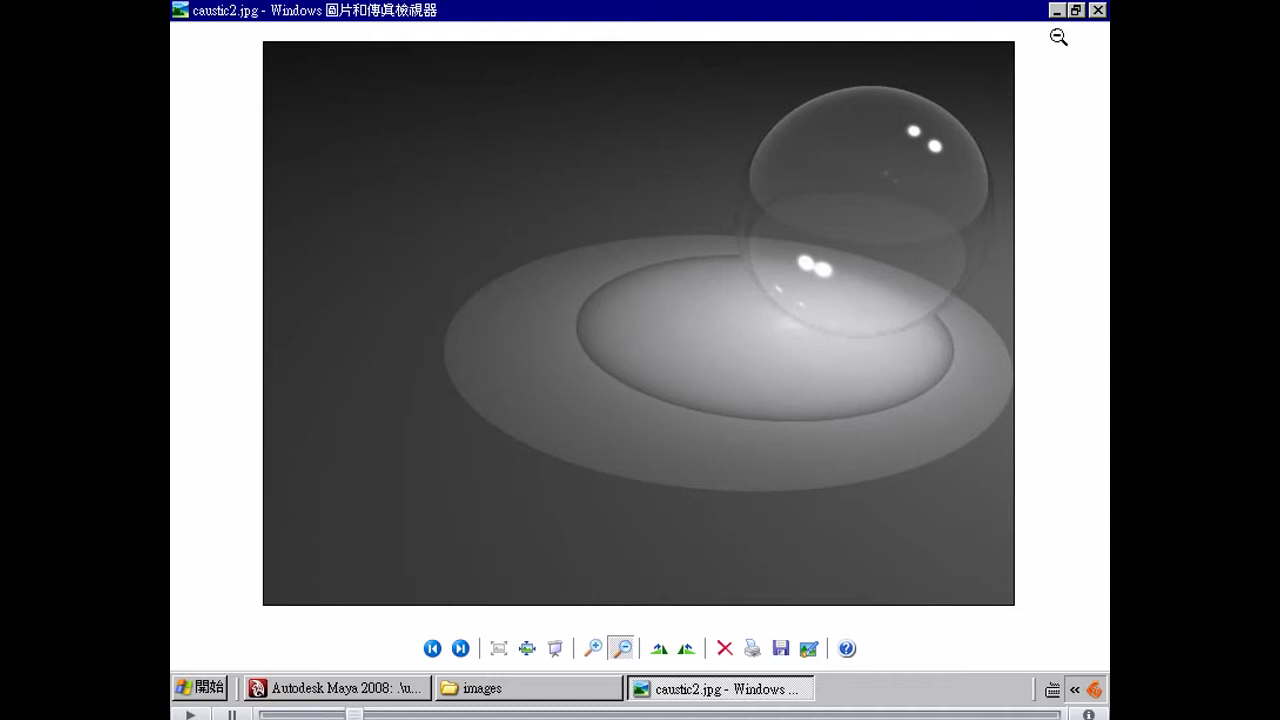
pyautogui.click(1098, 10)
pyautogui.click(1095, 15)
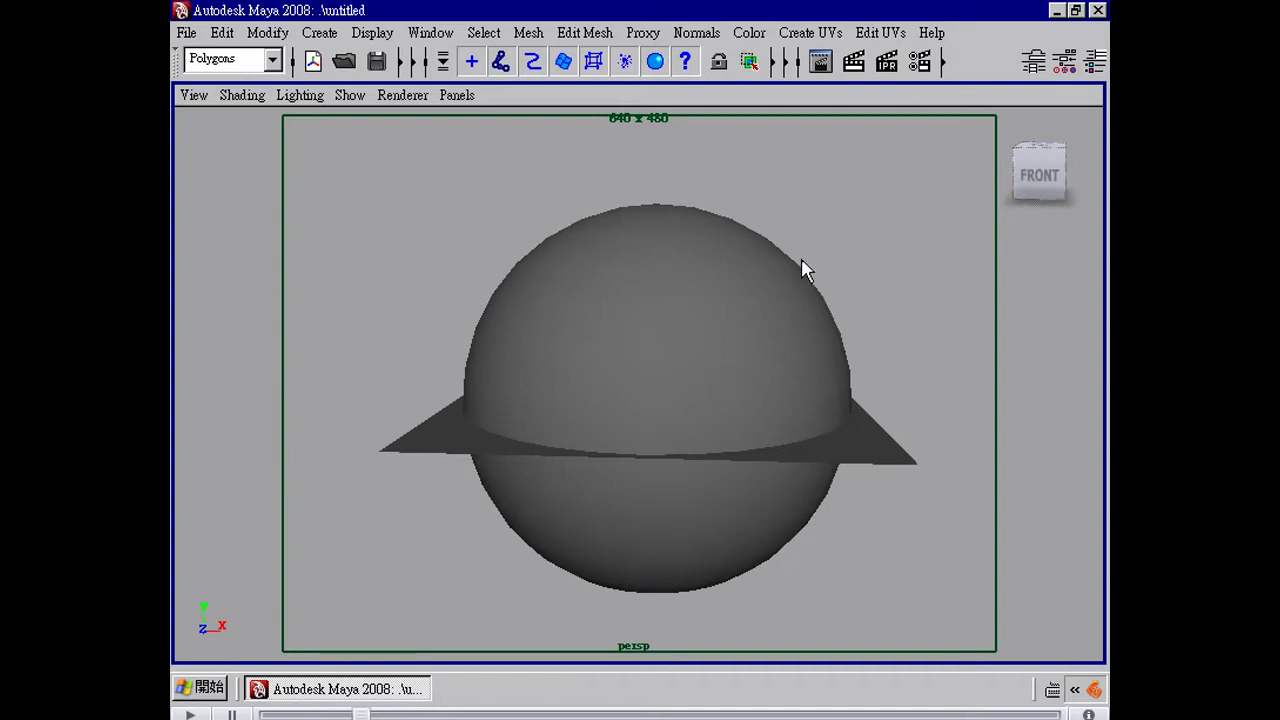
# Select the NURBS sphere and zoom in until it nearly fills the frame.
pyautogui.keyDown('alt'); pyautogui.moveTo(805, 270); pyautogui.dragTo(747, 312); pyautogui.keyUp('alt')
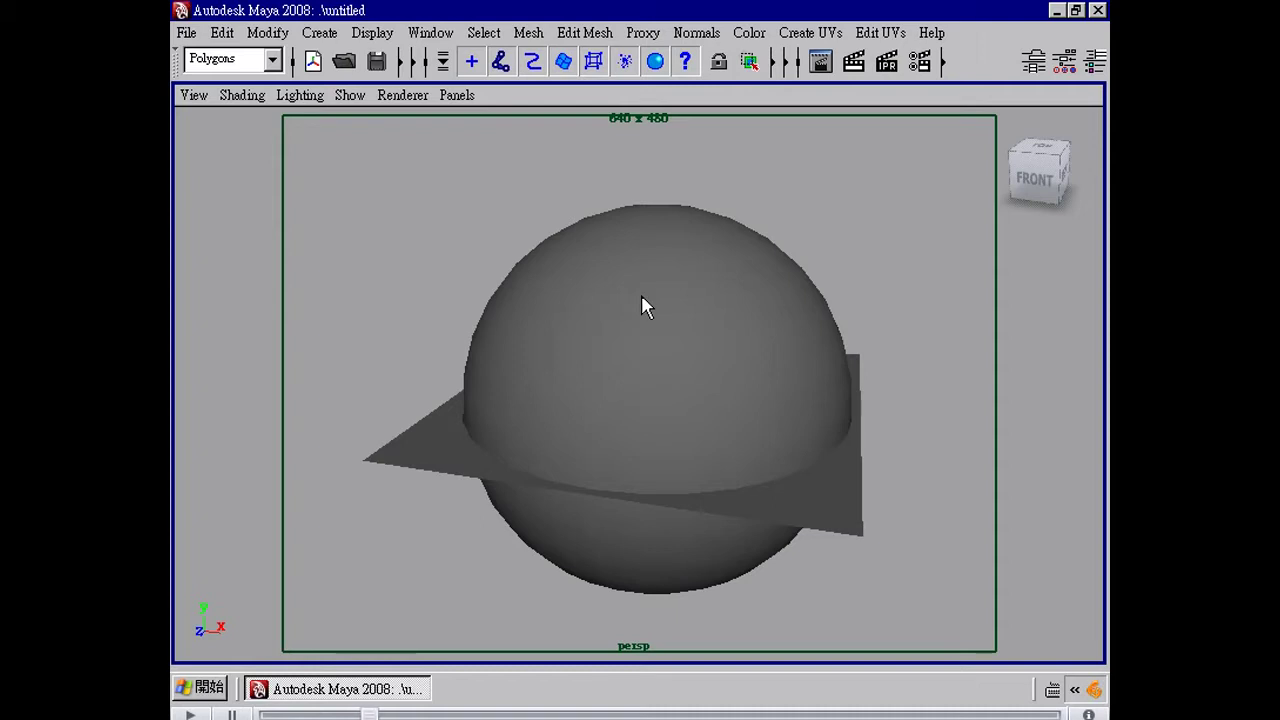
pyautogui.keyDown('alt'); pyautogui.moveTo(648, 302); pyautogui.dragTo(674, 310, button='right'); pyautogui.keyUp('alt')
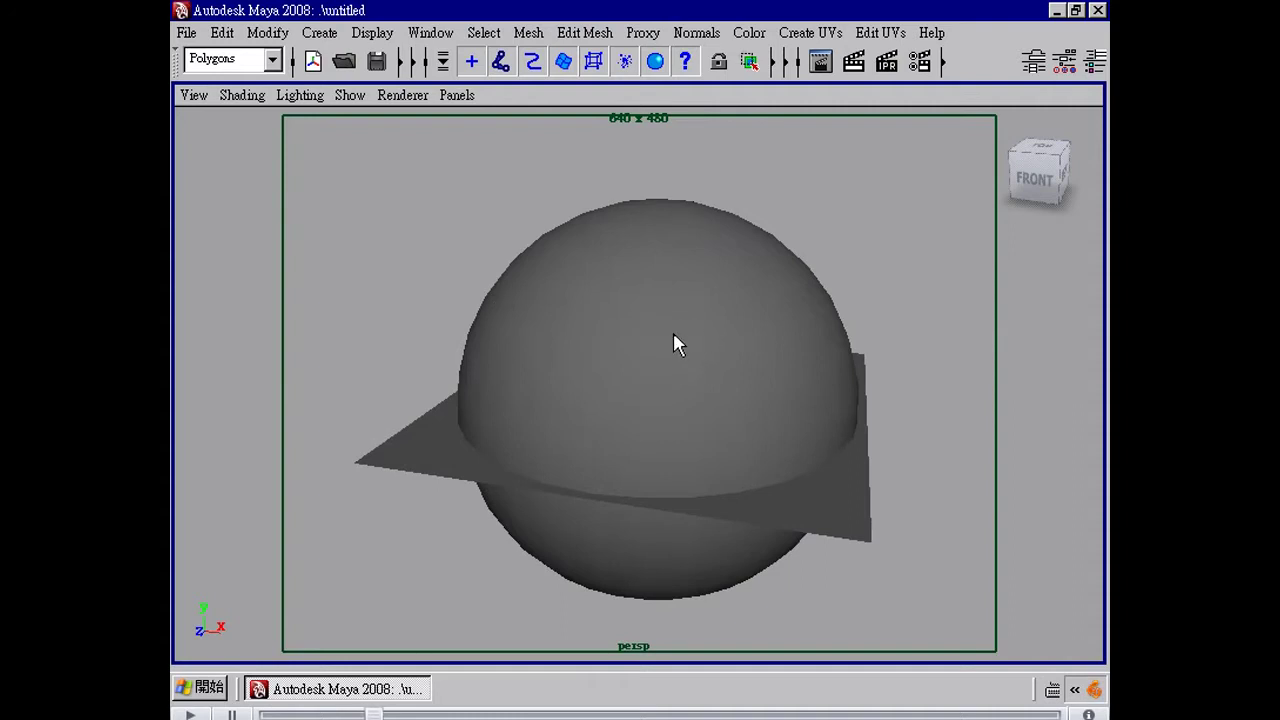
pyautogui.click(656, 364)
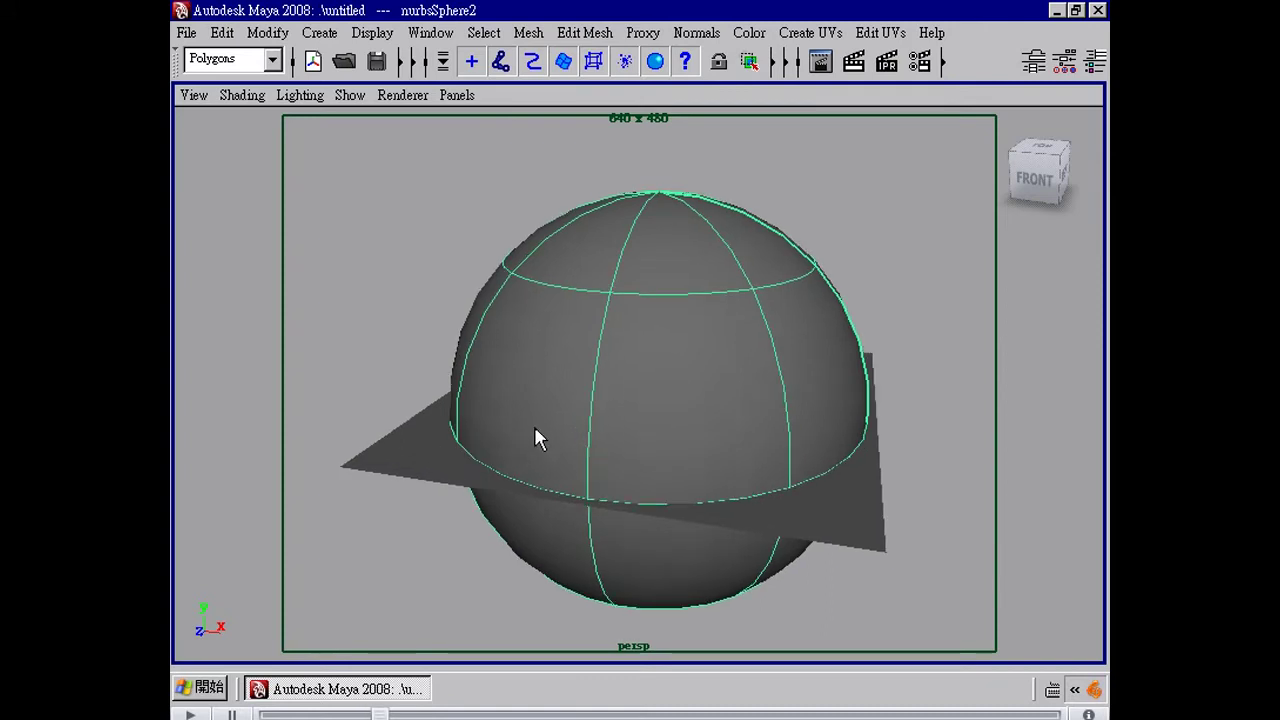
pyautogui.scroll(1, 538, 430)
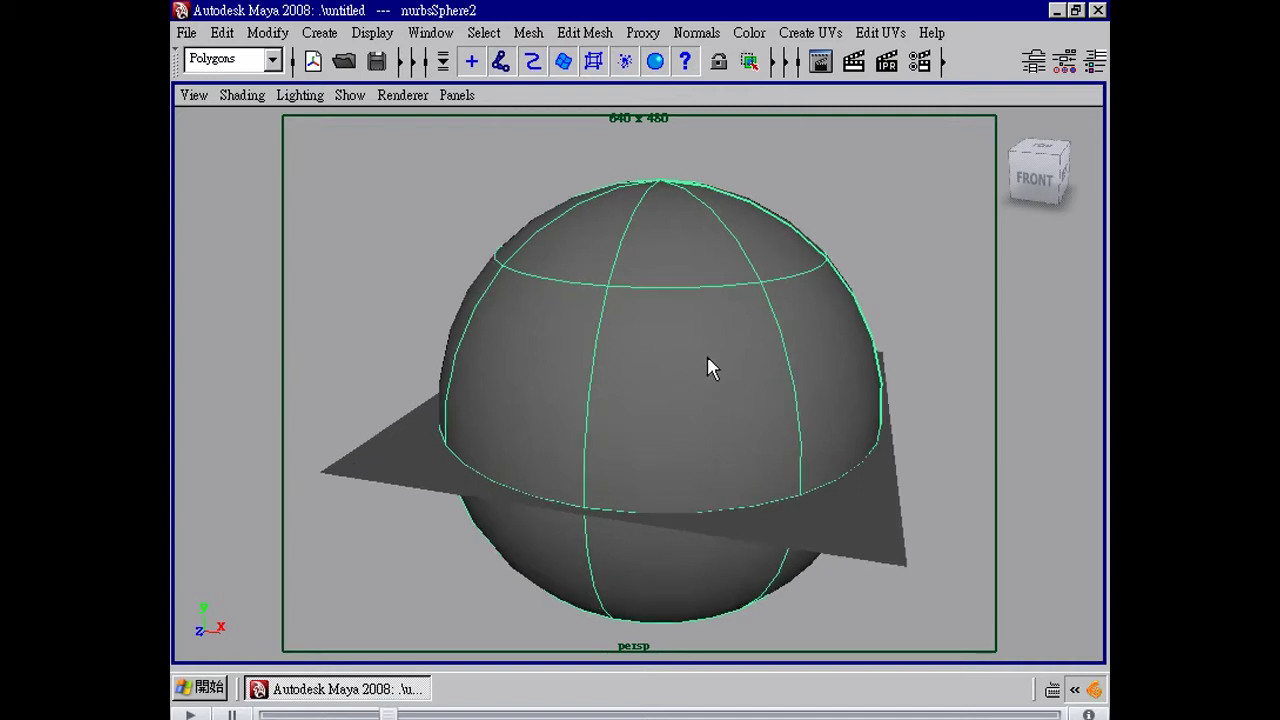
pyautogui.keyDown('alt'); pyautogui.moveTo(771, 374); pyautogui.dragTo(687, 295, button='right'); pyautogui.keyUp('alt')
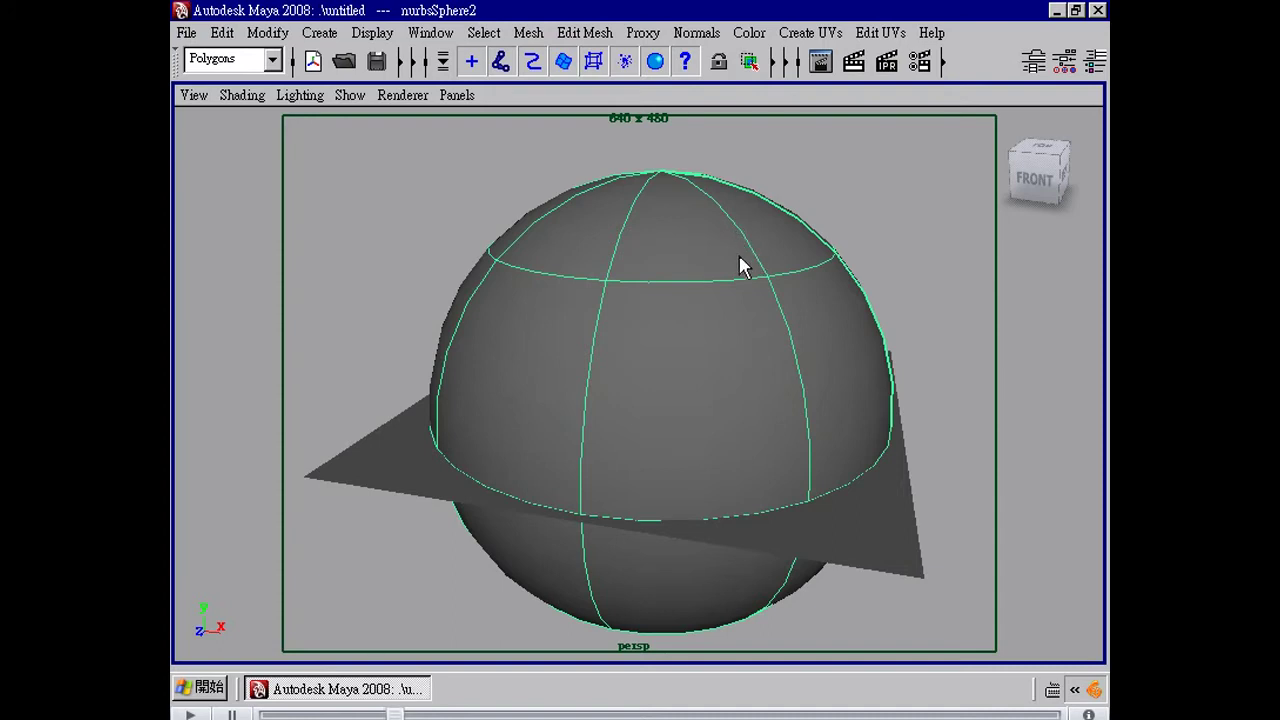
# Raise lambert2's Ambient Color to a light grey via Material Attributes.
pyautogui.moveTo(716, 222); pyautogui.dragTo(884, 76, button='right')
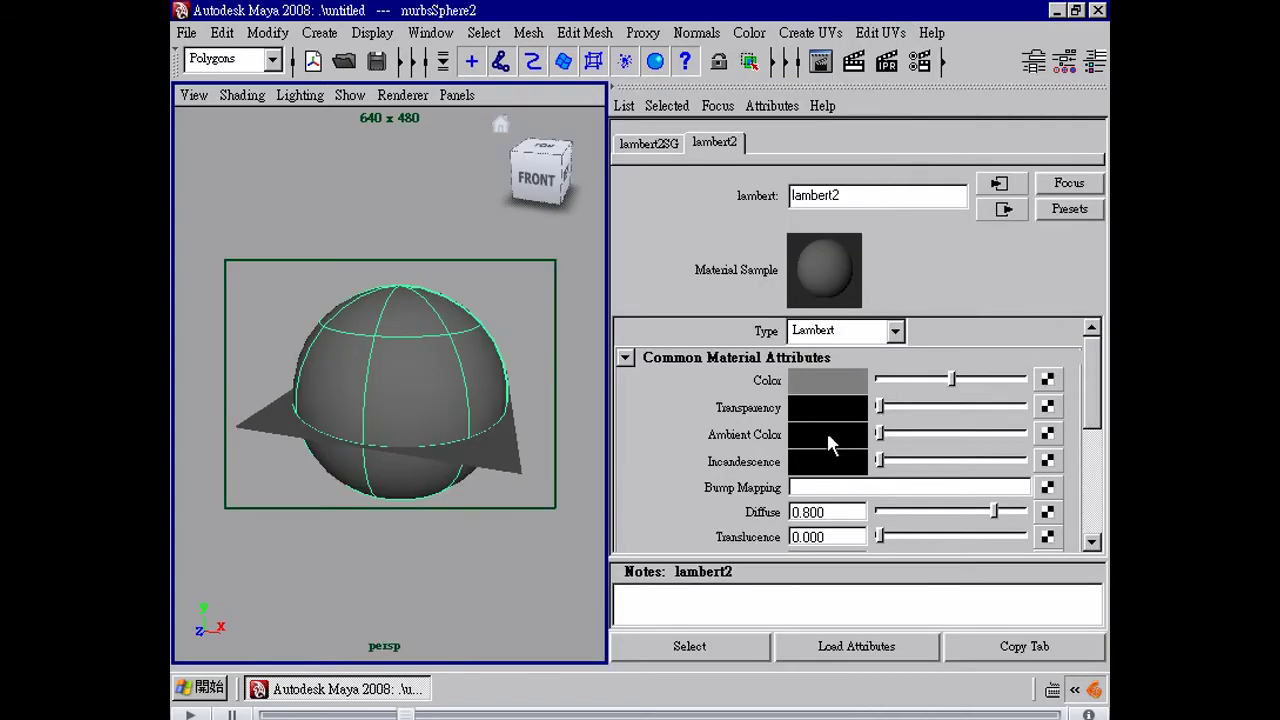
pyautogui.moveTo(879, 434); pyautogui.dragTo(974, 436)
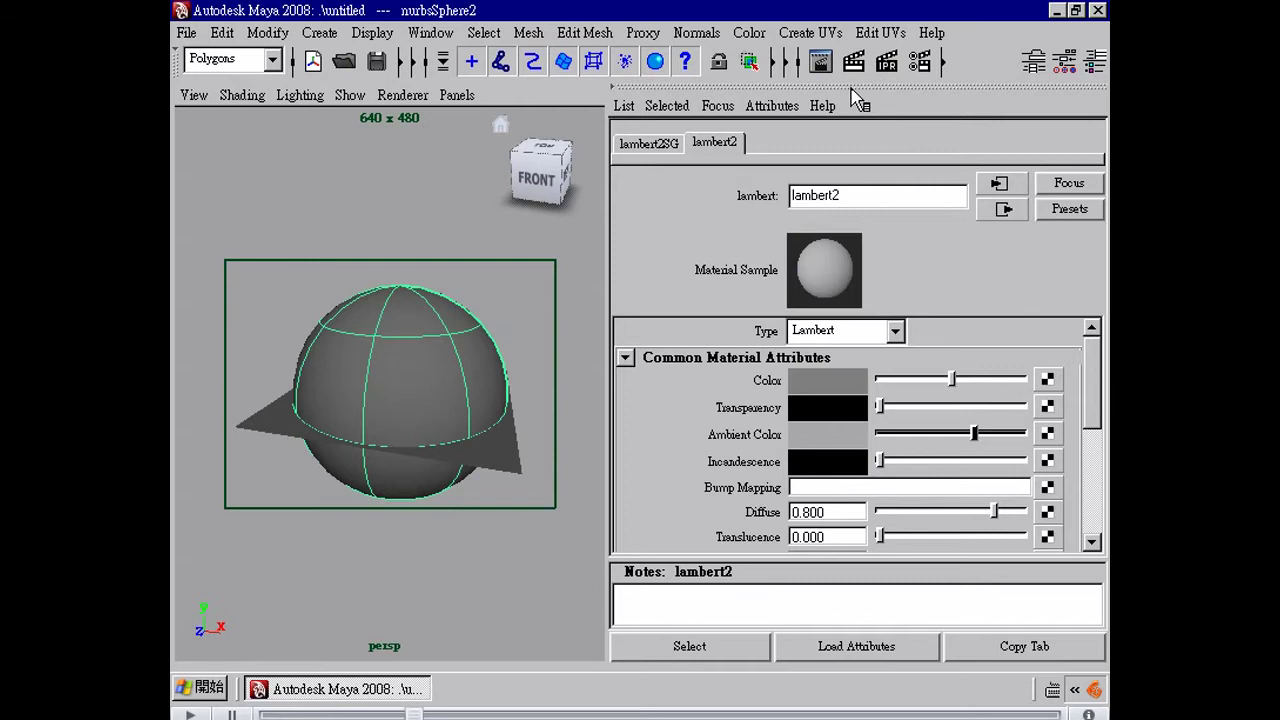
pyautogui.hotkey('ctrl', 'a')
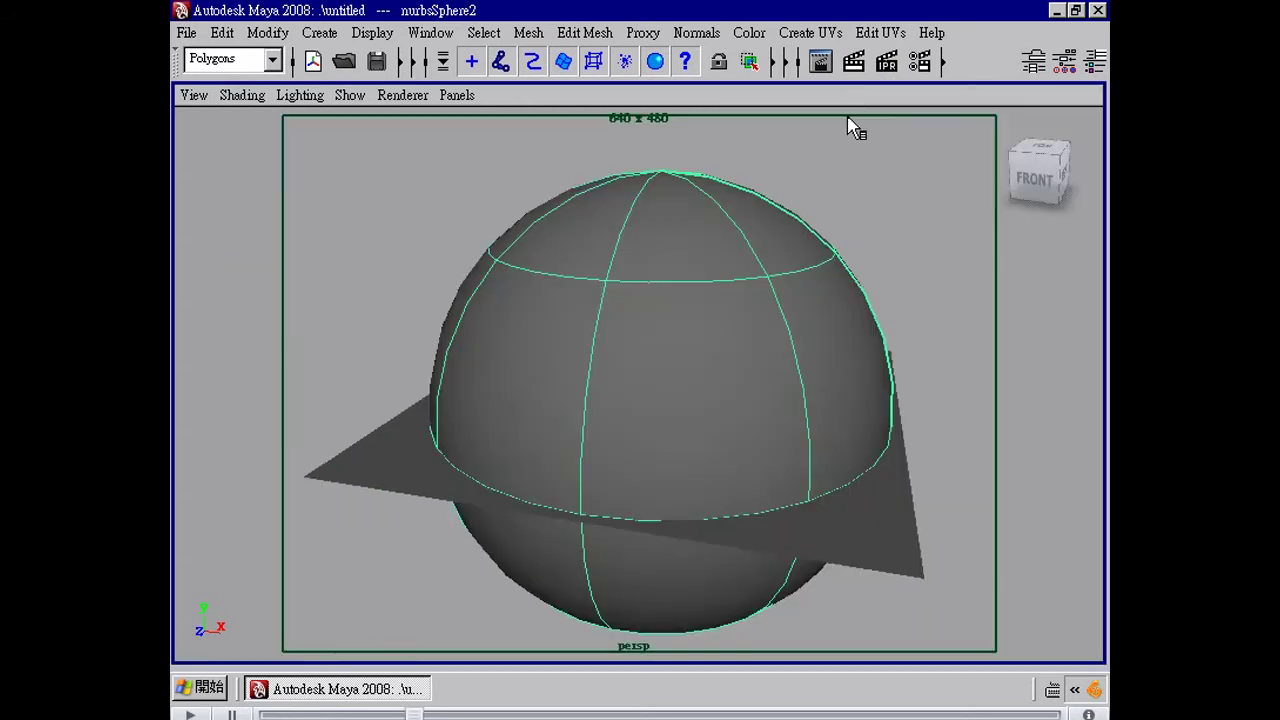
# Switch to the Rendering menu set with F6 and reselect the sphere.
pyautogui.click(826, 198)
pyautogui.press('F6')
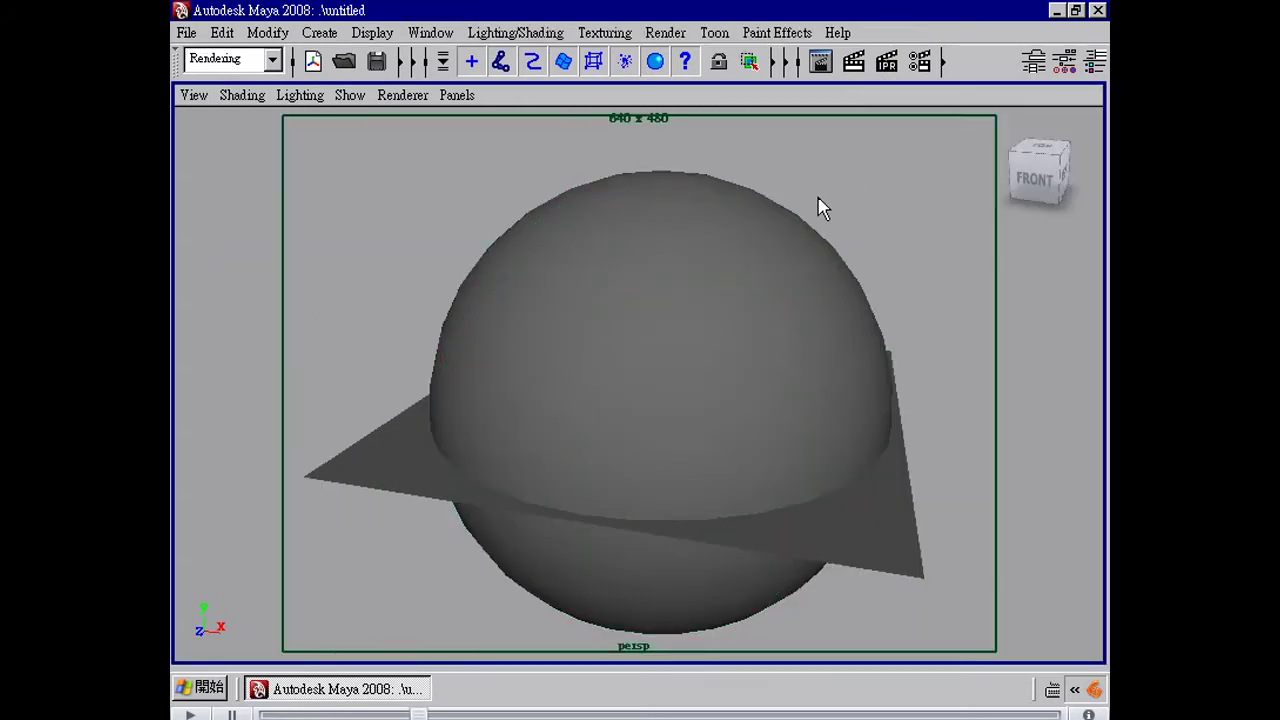
pyautogui.click(757, 265)
# Navigate out of the dome and select the small nurbsSphere1 on the floor.
pyautogui.keyDown('alt'); pyautogui.moveTo(713, 270); pyautogui.dragTo(694, 259); pyautogui.keyUp('alt')
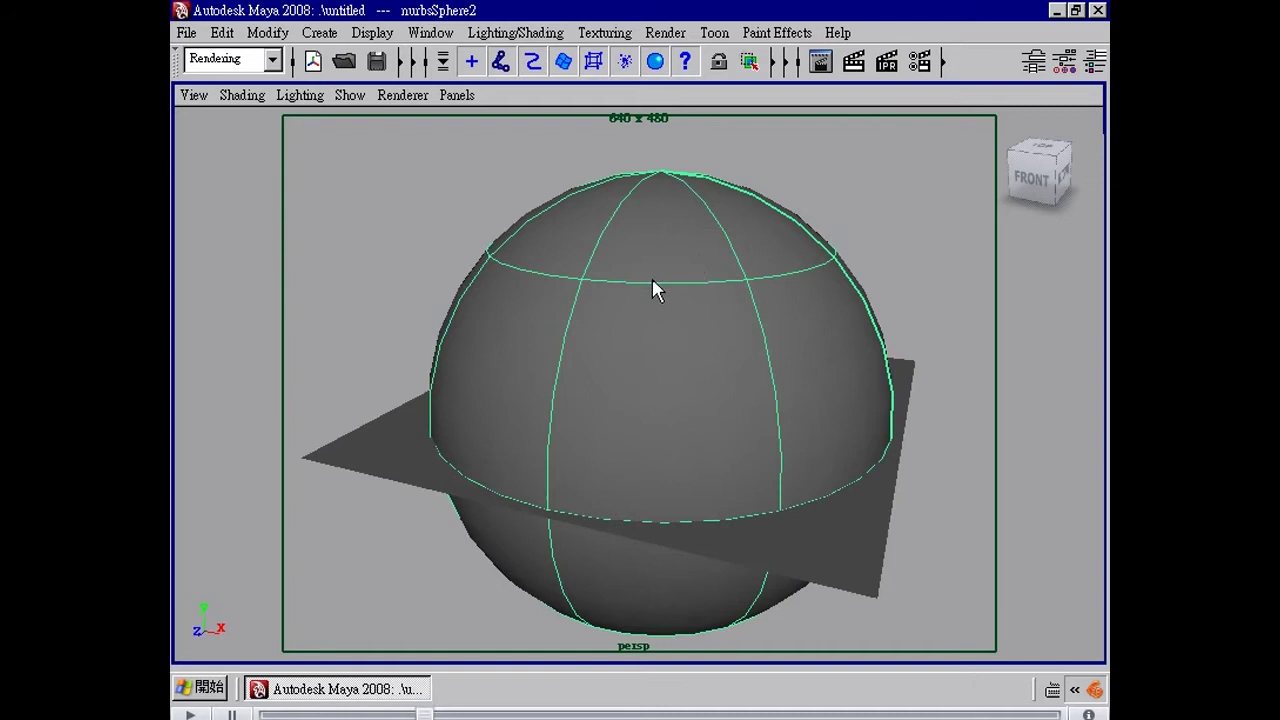
pyautogui.keyDown('alt'); pyautogui.moveTo(631, 303); pyautogui.dragTo(656, 302, button='right'); pyautogui.keyUp('alt')
pyautogui.scroll(3, 820, 315)
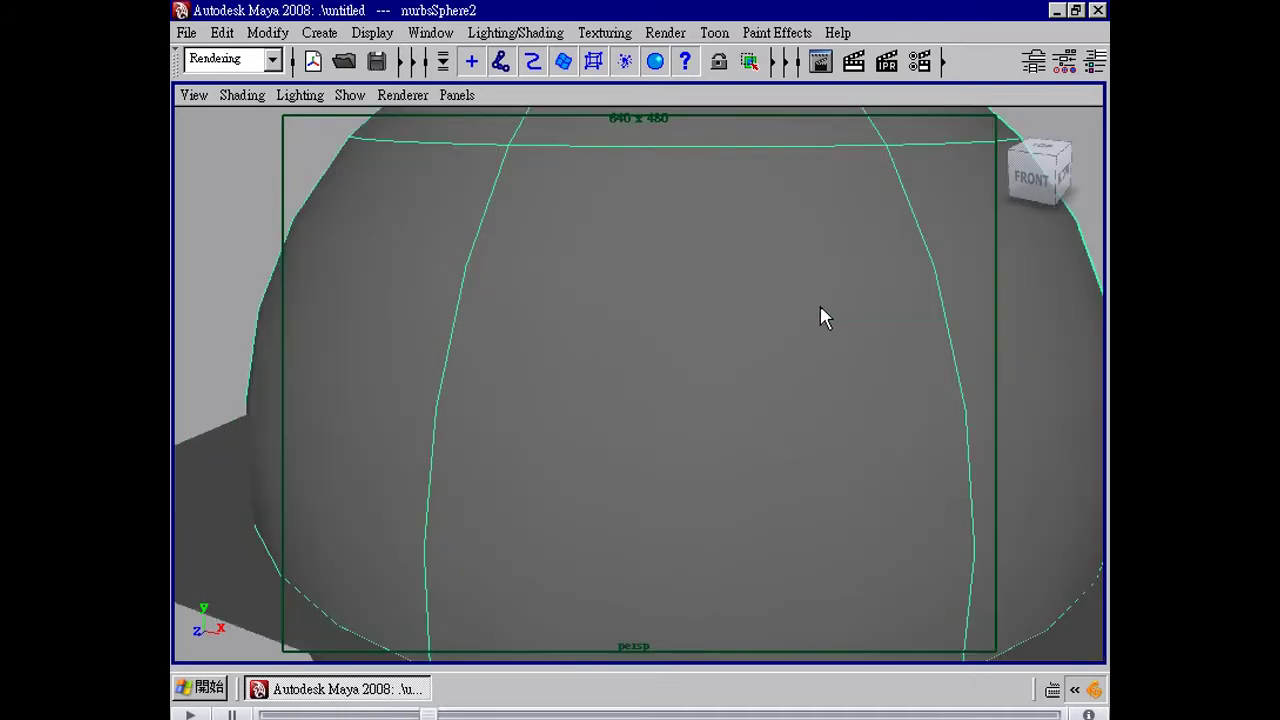
pyautogui.scroll(2, 800, 309)
pyautogui.scroll(-5, 747, 310)
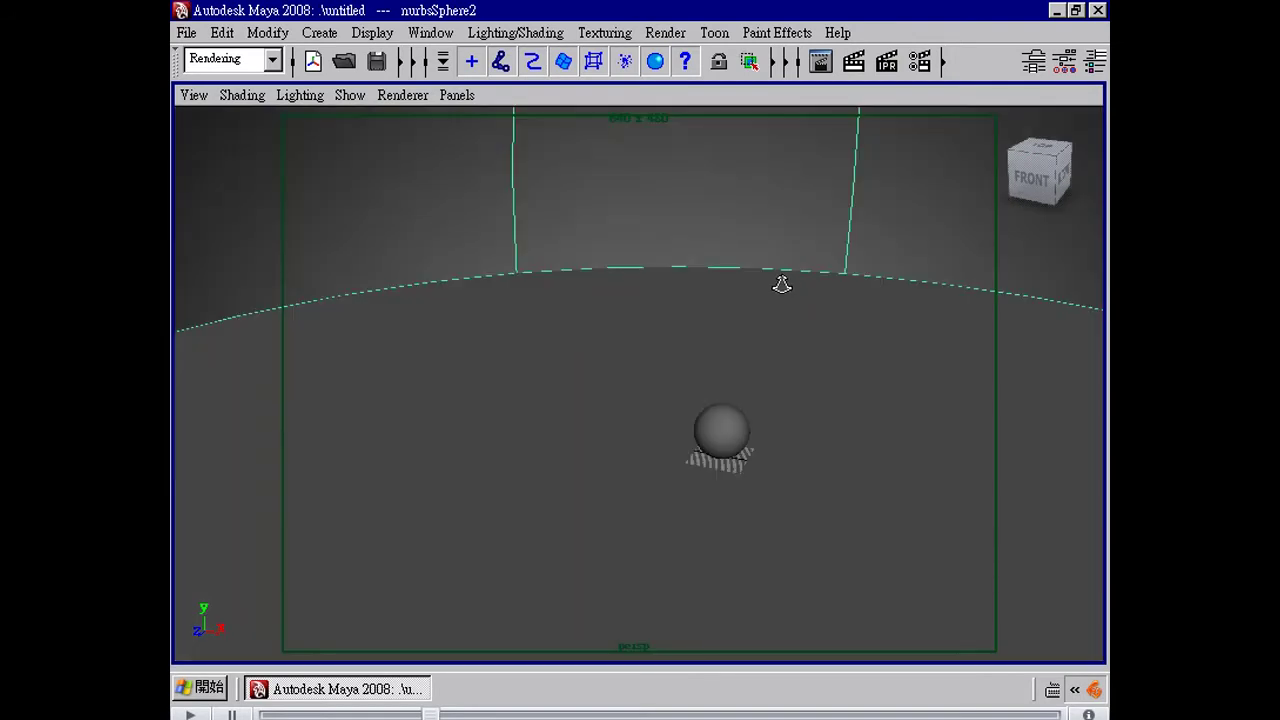
pyautogui.scroll(1, 748, 291)
pyautogui.keyDown('alt'); pyautogui.moveTo(701, 290); pyautogui.dragTo(709, 320); pyautogui.keyUp('alt')
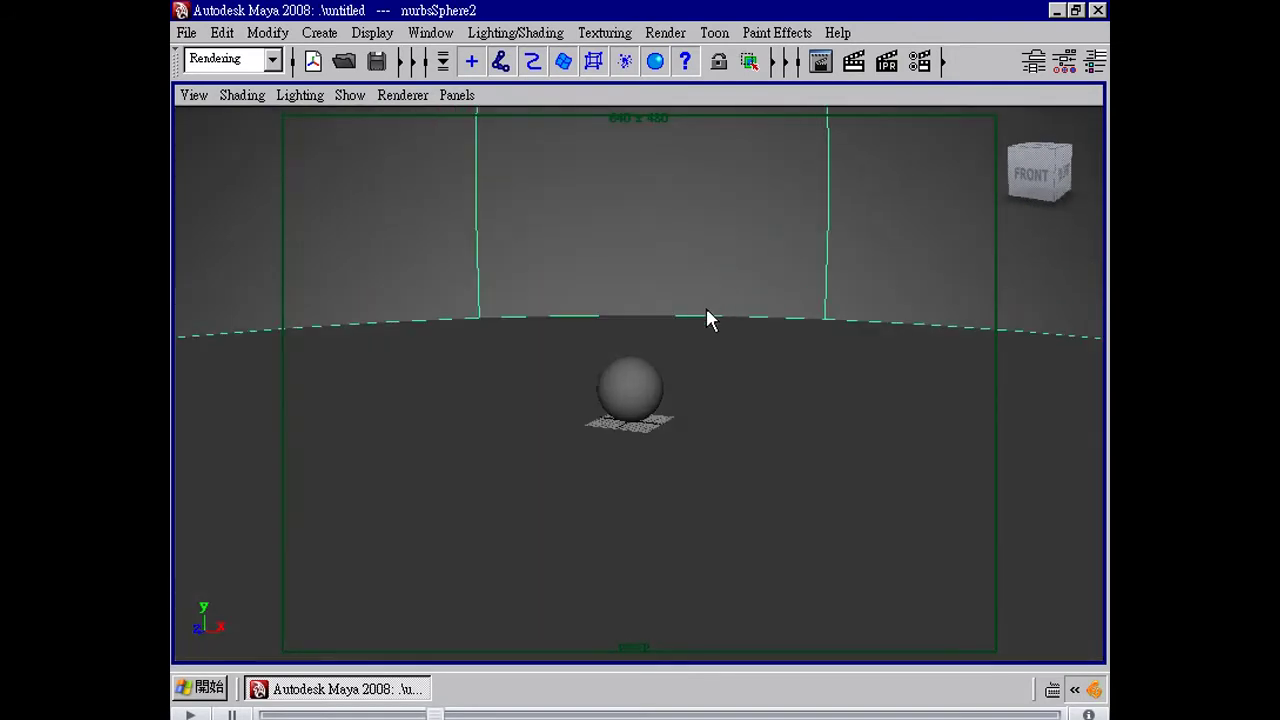
pyautogui.keyDown('alt'); pyautogui.moveTo(709, 320); pyautogui.dragTo(698, 362, button='right'); pyautogui.keyUp('alt')
pyautogui.keyDown('alt'); pyautogui.moveTo(670, 378); pyautogui.dragTo(680, 351); pyautogui.keyUp('alt')
pyautogui.click(615, 390)
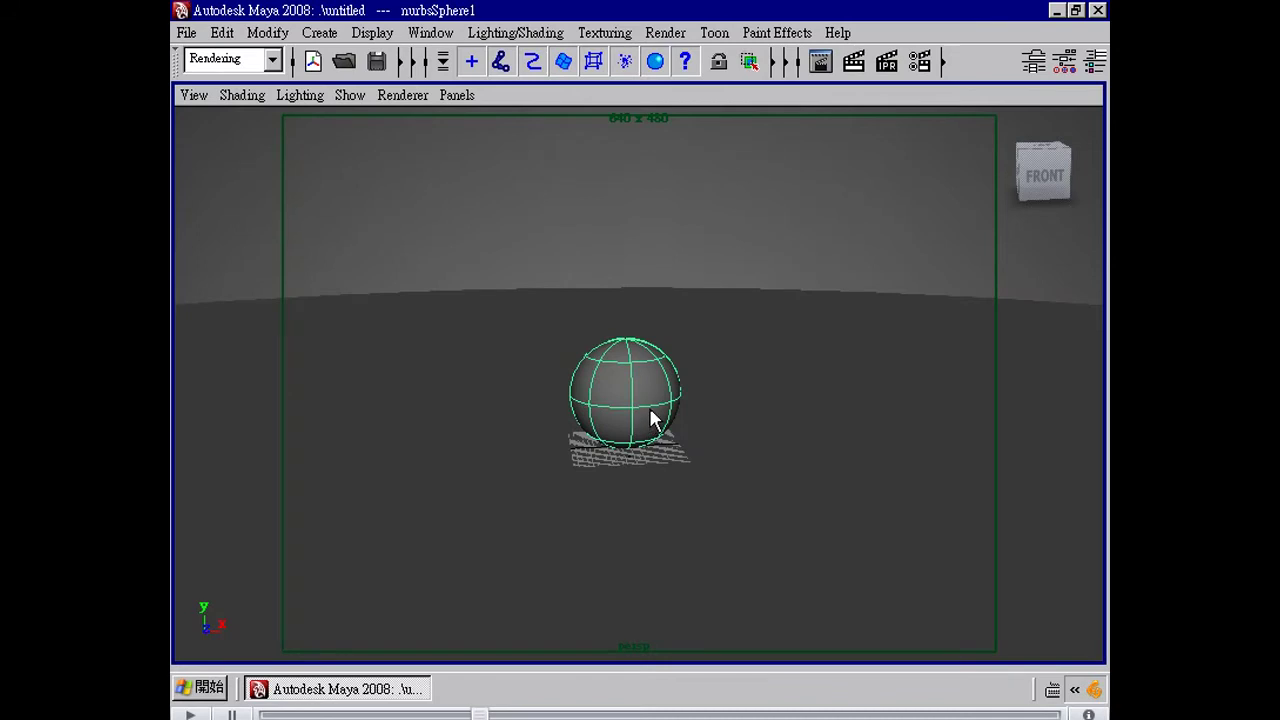
# Tumble and dolly the persp camera in close to the small sphere and its shadow.
pyautogui.keyDown('alt'); pyautogui.moveTo(651, 423); pyautogui.dragTo(690, 420); pyautogui.keyUp('alt')
pyautogui.keyDown('alt'); pyautogui.moveTo(749, 415); pyautogui.dragTo(774, 419, button='right'); pyautogui.keyUp('alt')
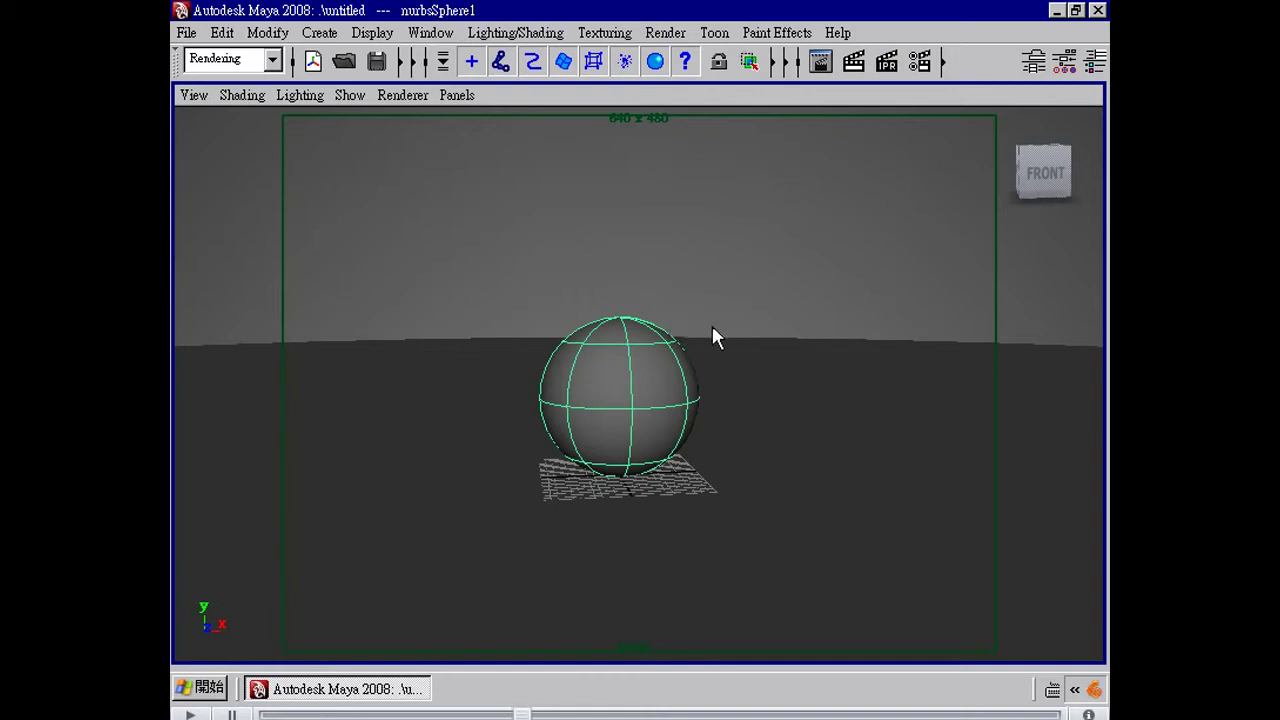
pyautogui.keyDown('alt'); pyautogui.moveTo(728, 339); pyautogui.dragTo(778, 340); pyautogui.keyUp('alt')
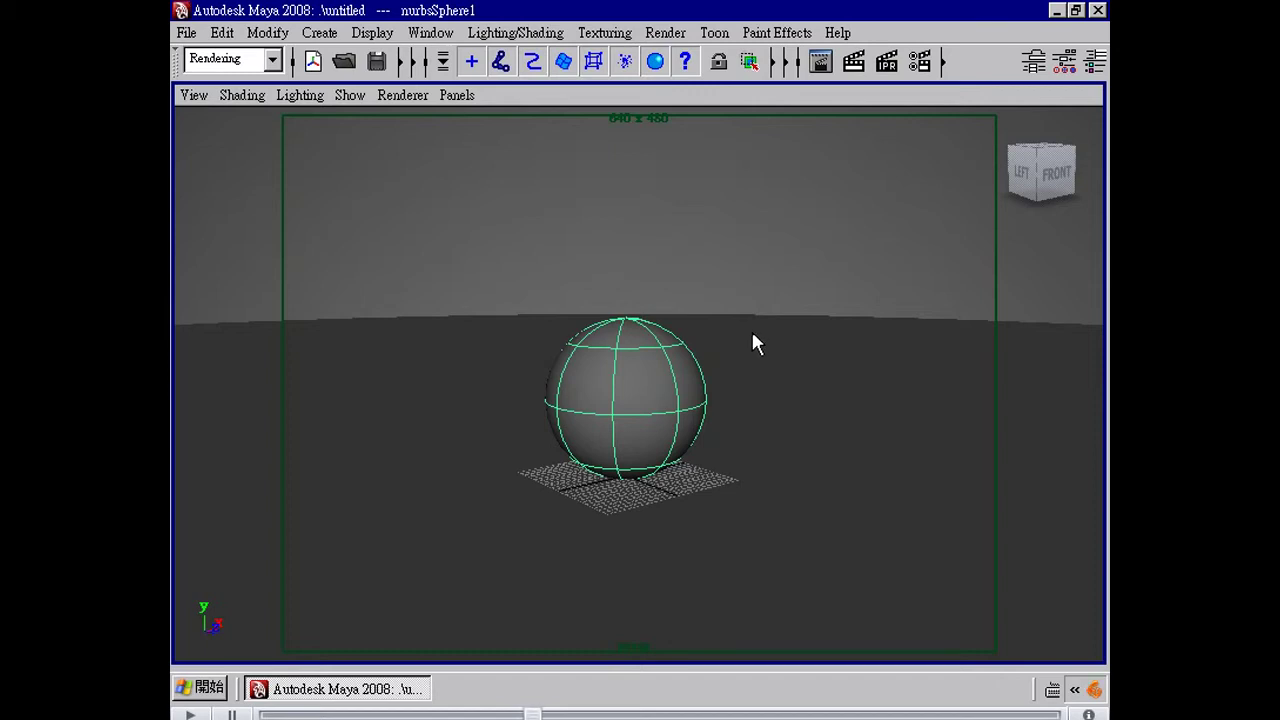
pyautogui.keyDown('alt'); pyautogui.moveTo(752, 333); pyautogui.dragTo(763, 316); pyautogui.keyUp('alt')
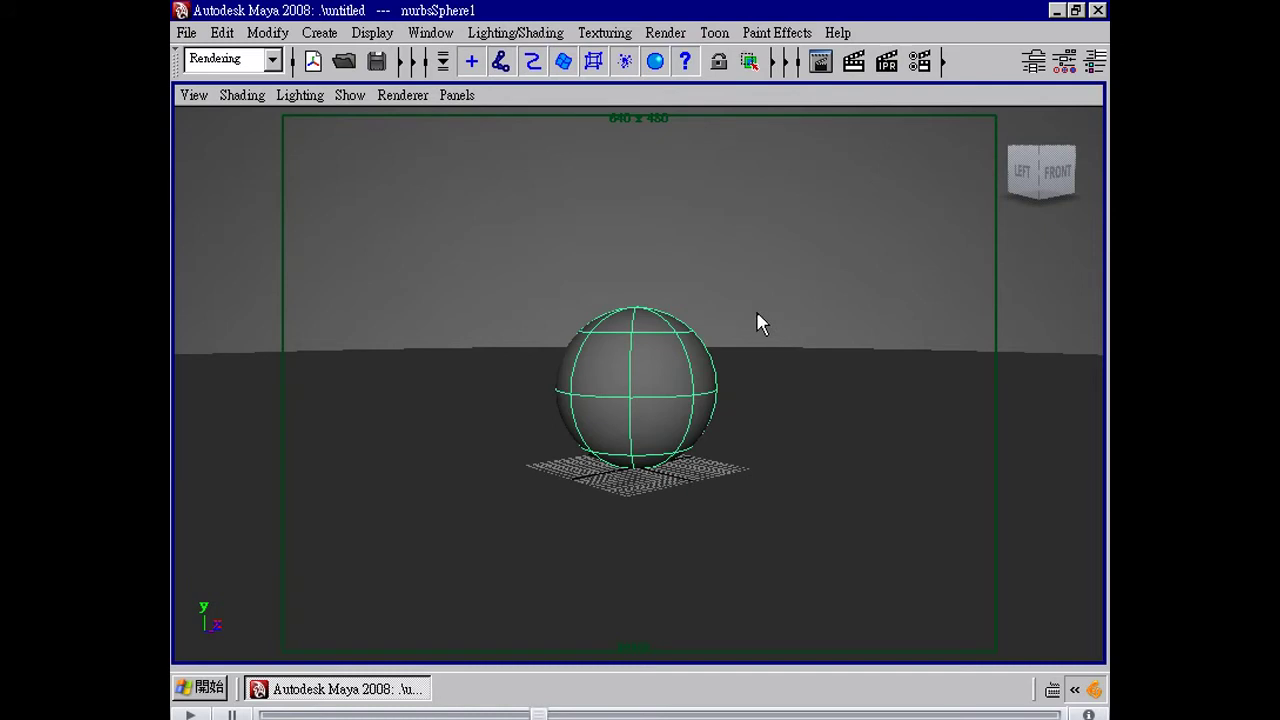
# Open the Hypershade from Window > Rendering Editors.
pyautogui.click(431, 33)
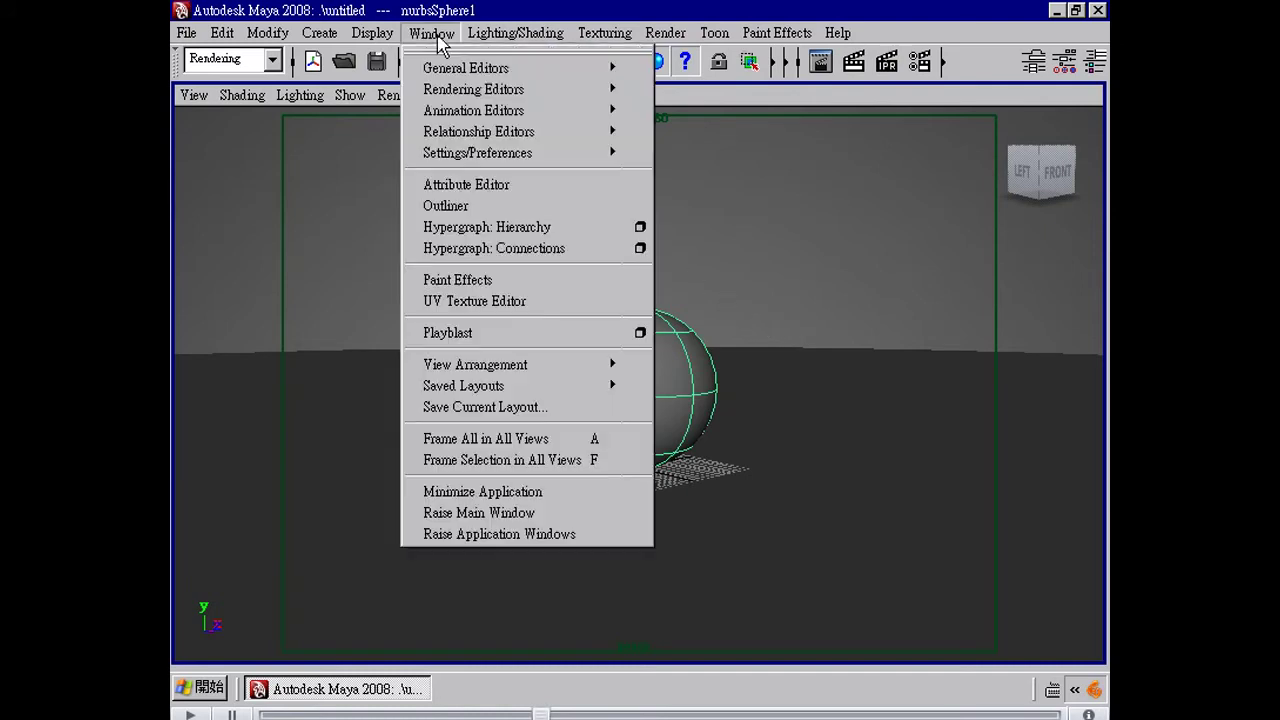
pyautogui.moveTo(550, 110)
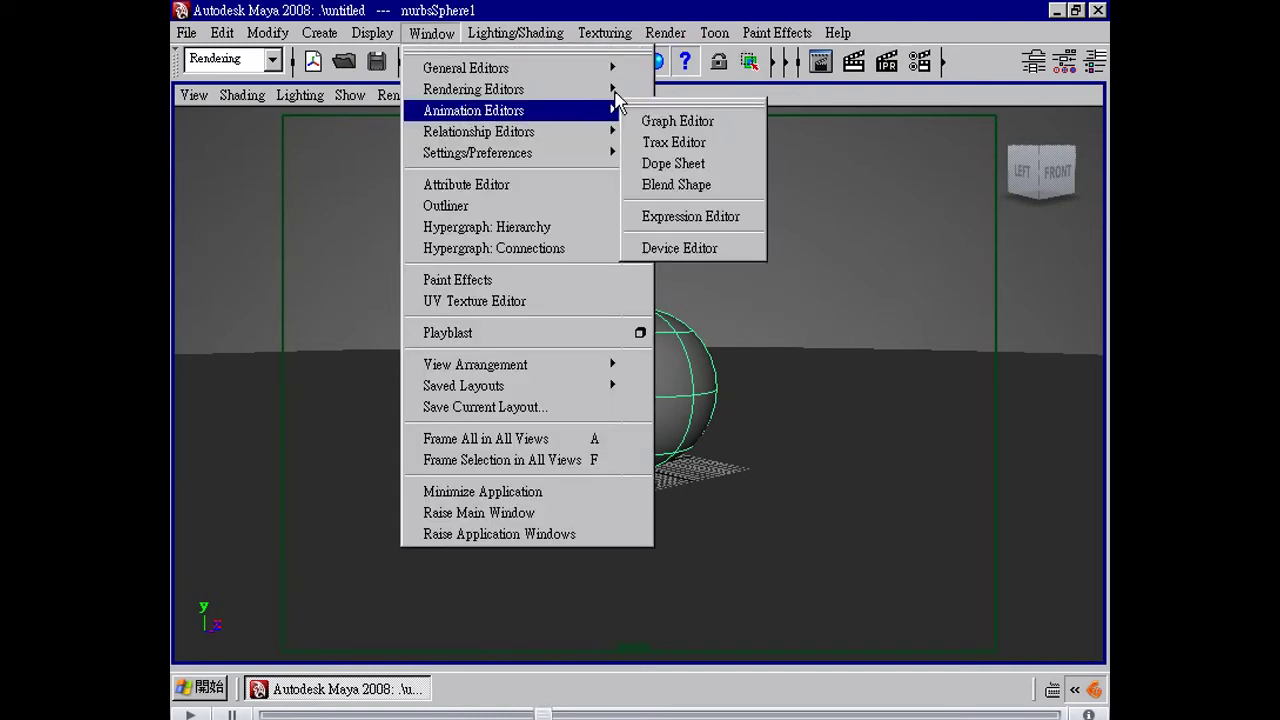
pyautogui.moveTo(612, 90)
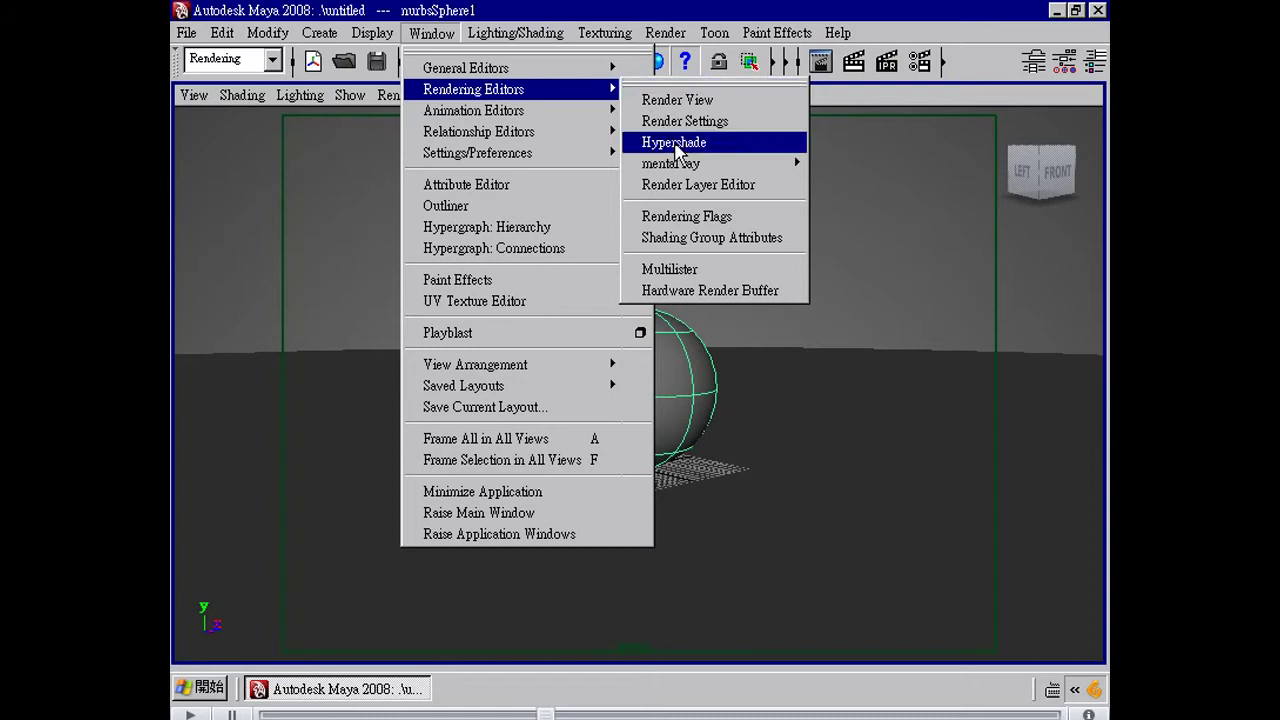
pyautogui.click(677, 146)
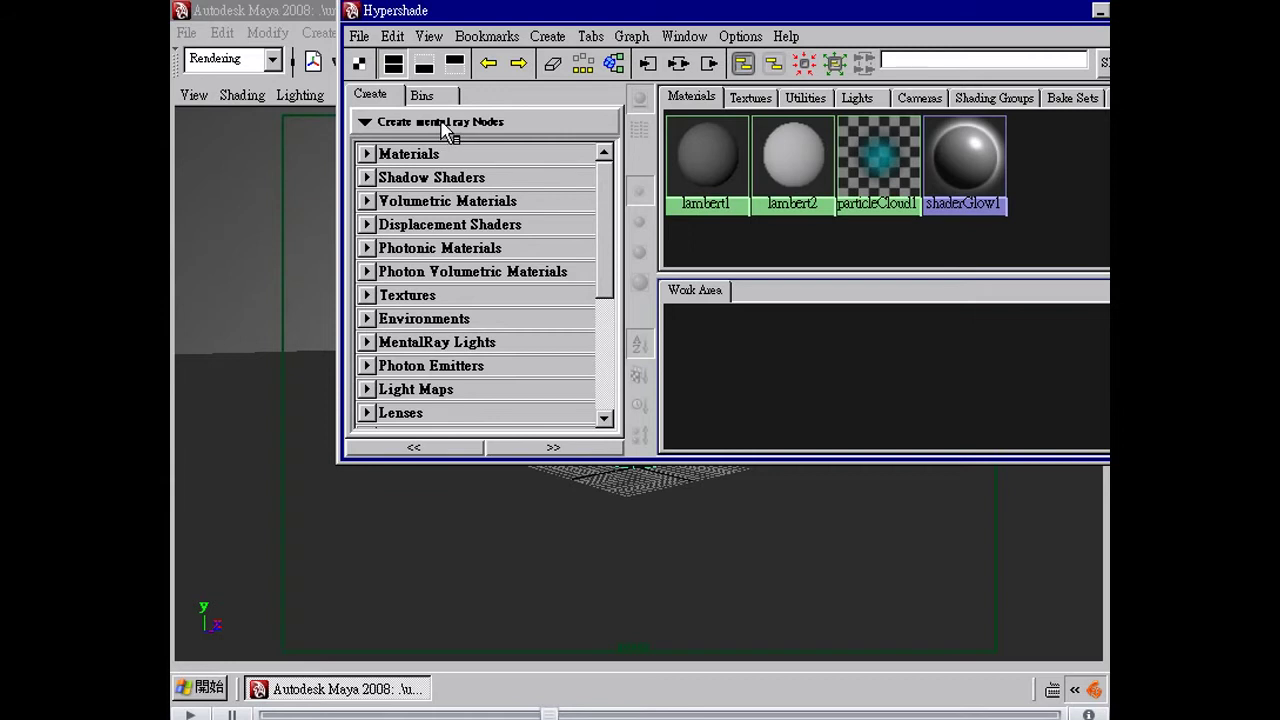
# List mental ray materials and create a mia_material node in the Work Area.
pyautogui.click(445, 128)
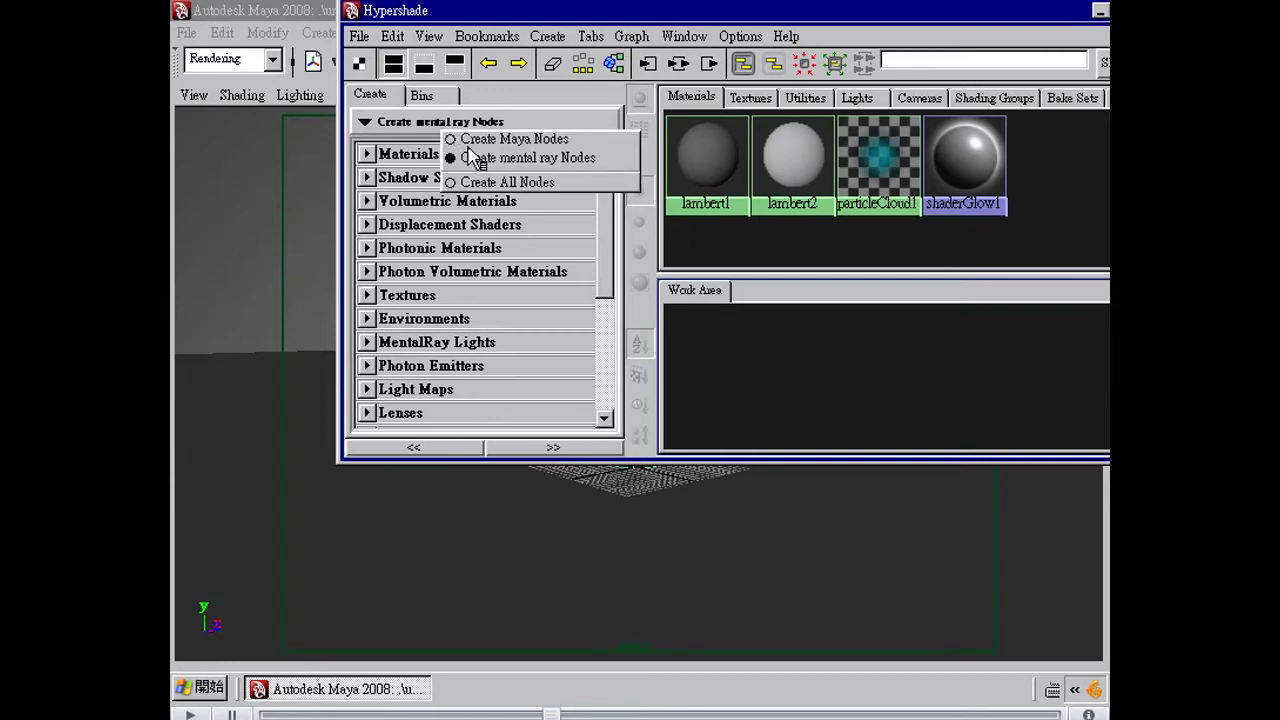
pyautogui.click(600, 164)
pyautogui.click(368, 160)
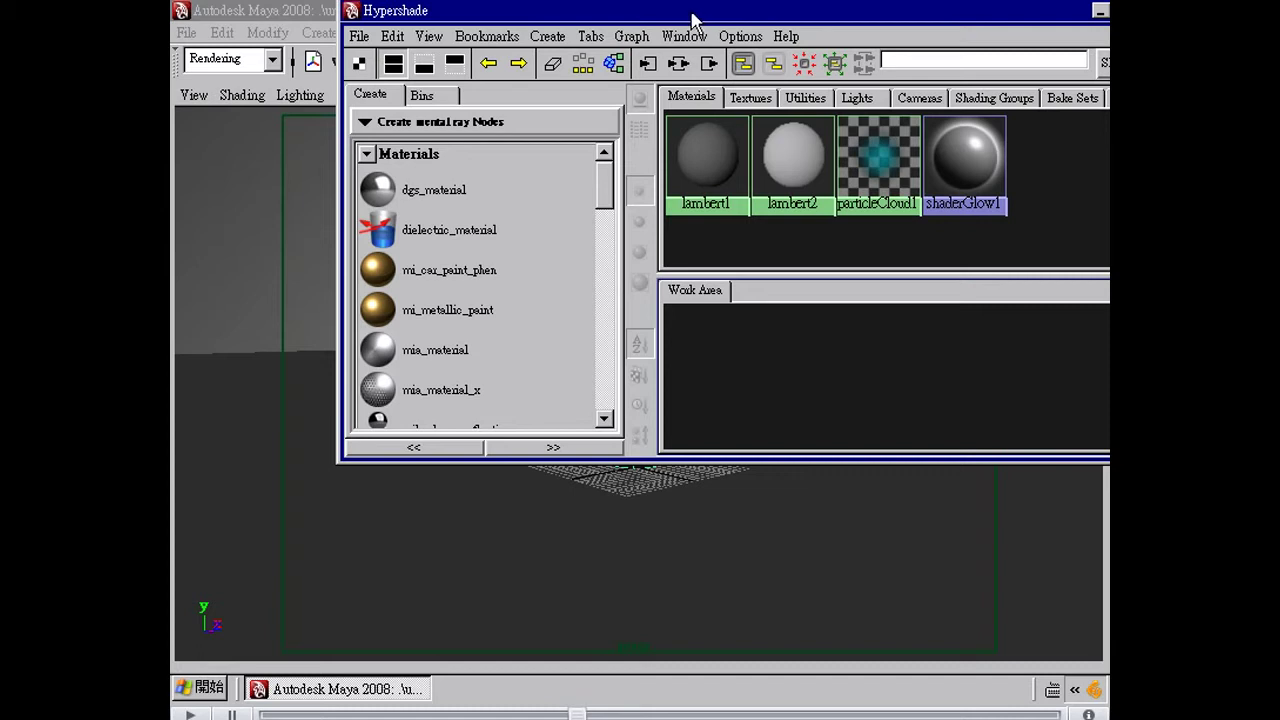
pyautogui.click(614, 64)
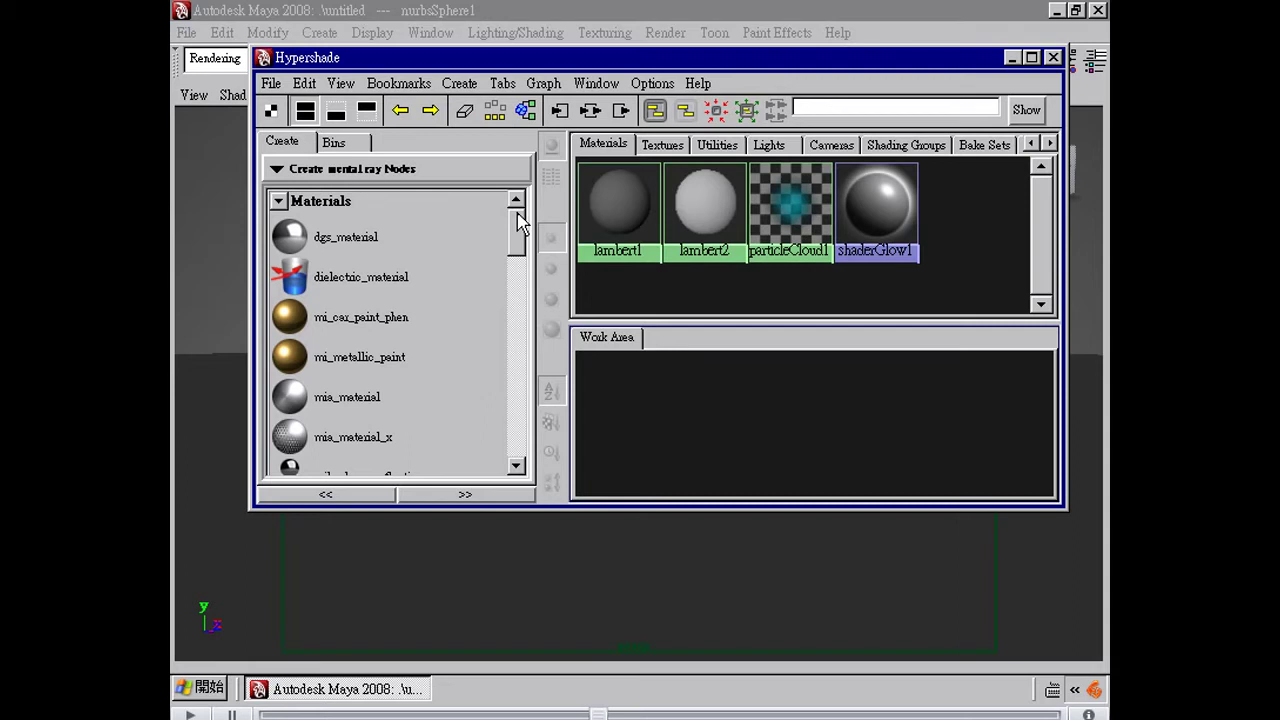
pyautogui.moveTo(519, 222); pyautogui.dragTo(505, 246)
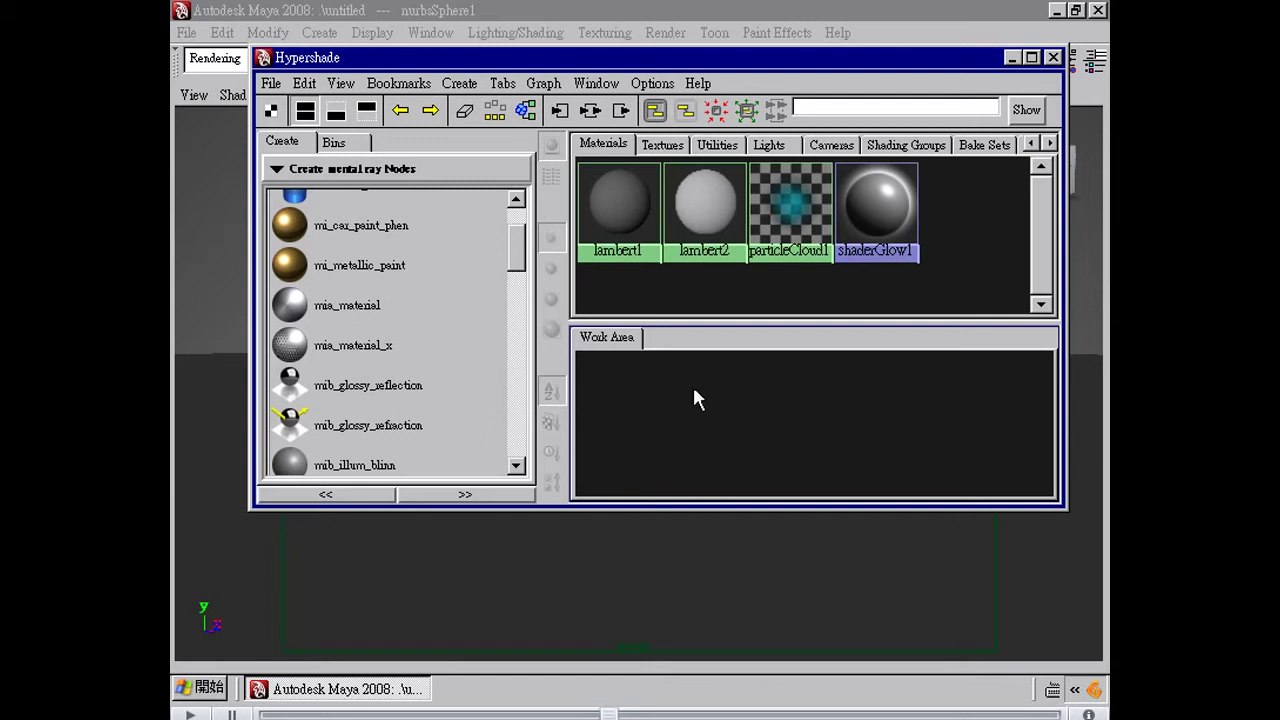
pyautogui.moveTo(783, 413); pyautogui.dragTo(783, 413, button='middle')
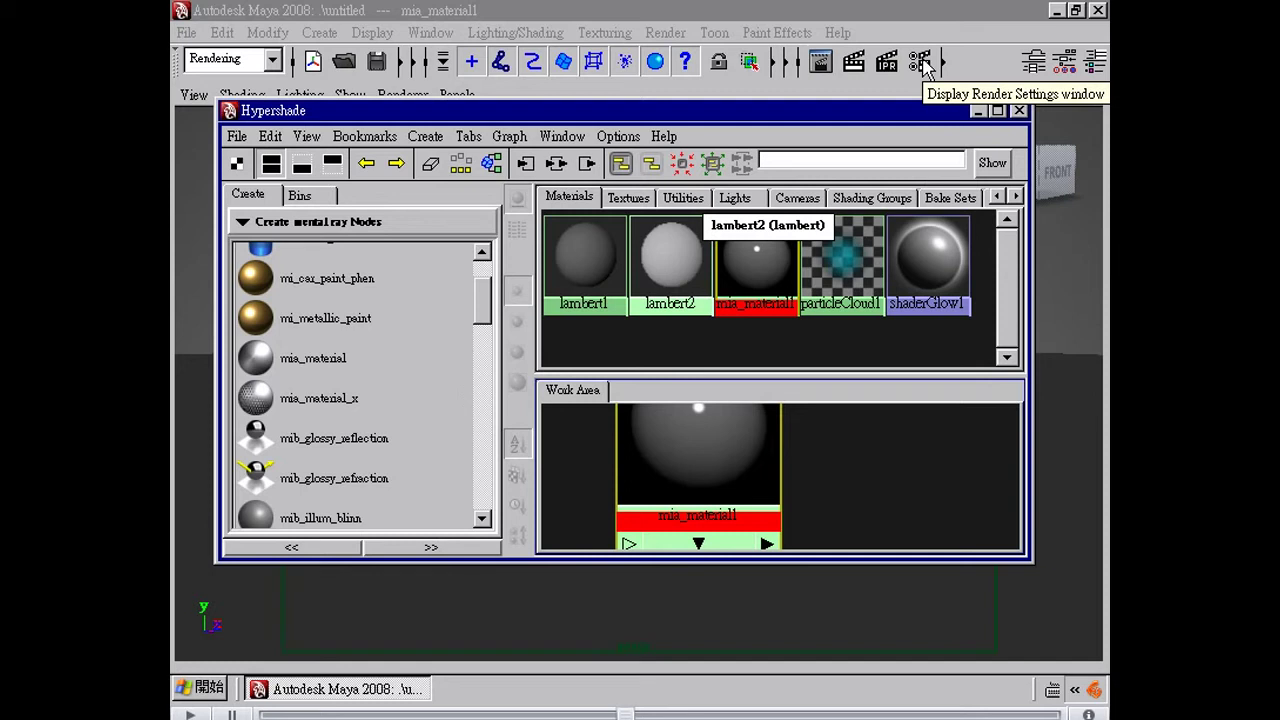
# Open Render Settings and set Render using to mental ray.
pyautogui.click(922, 64)
pyautogui.click(748, 290)
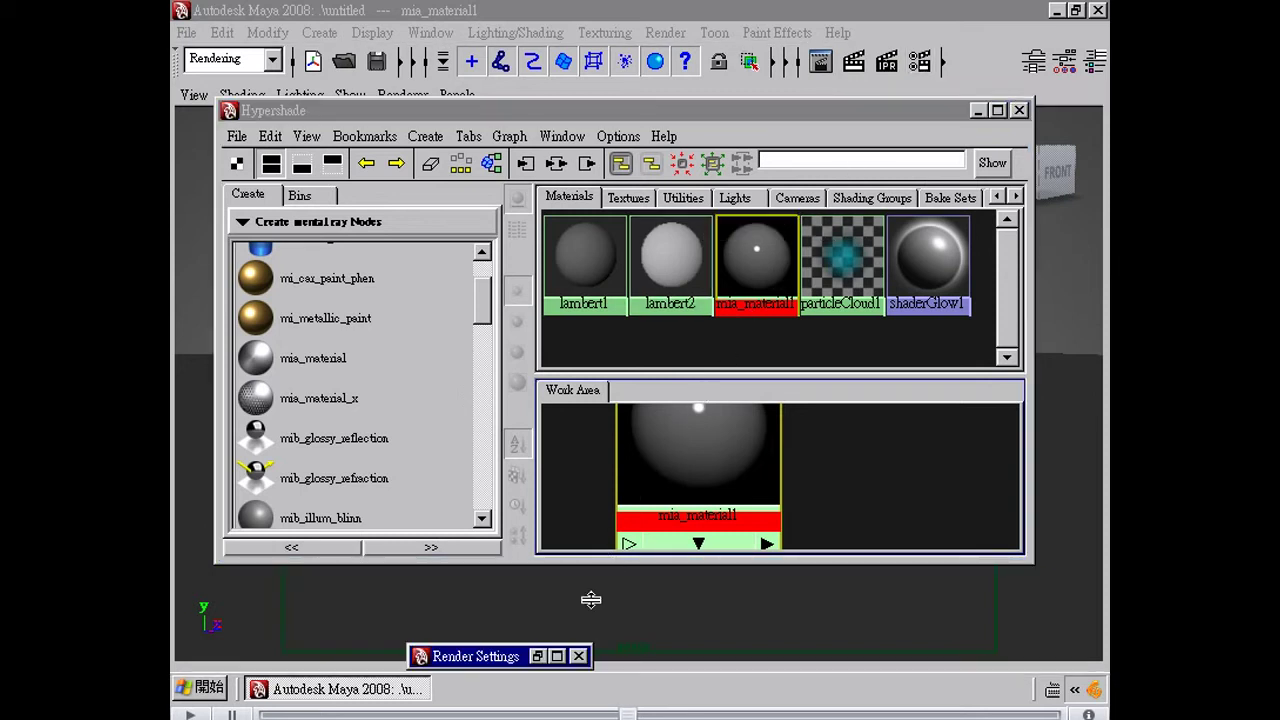
pyautogui.click(557, 656)
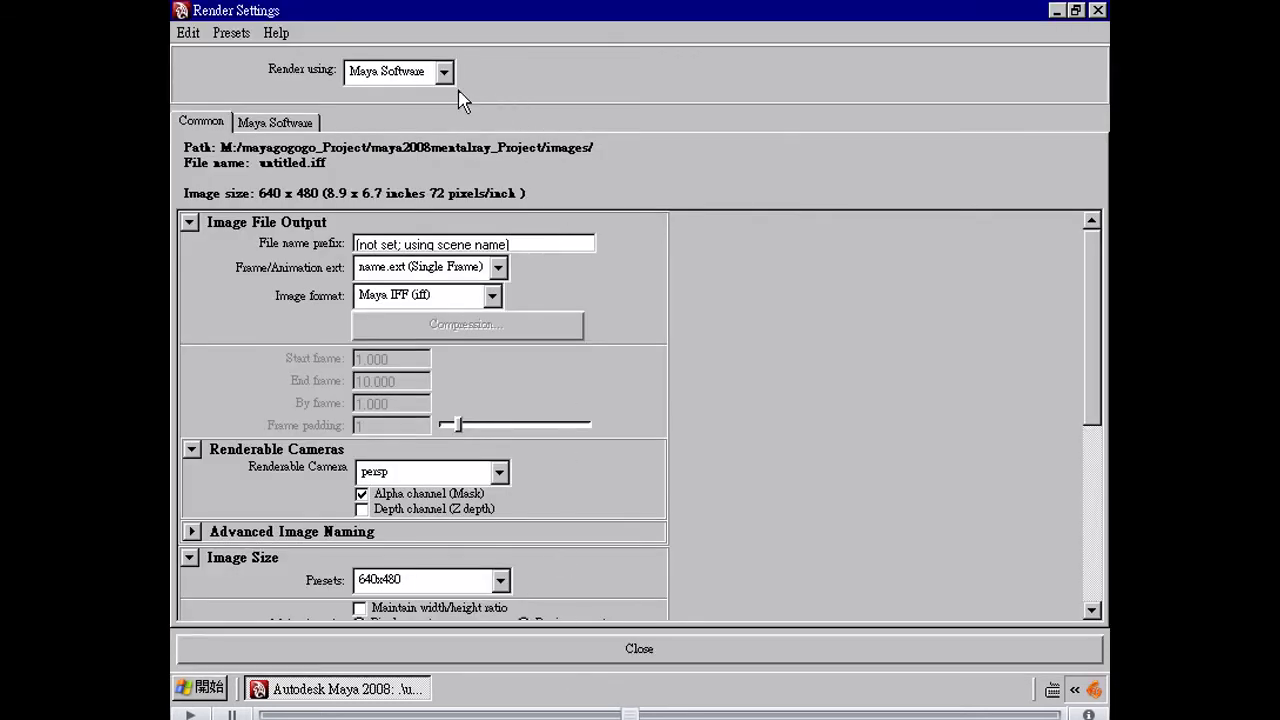
pyautogui.click(387, 80)
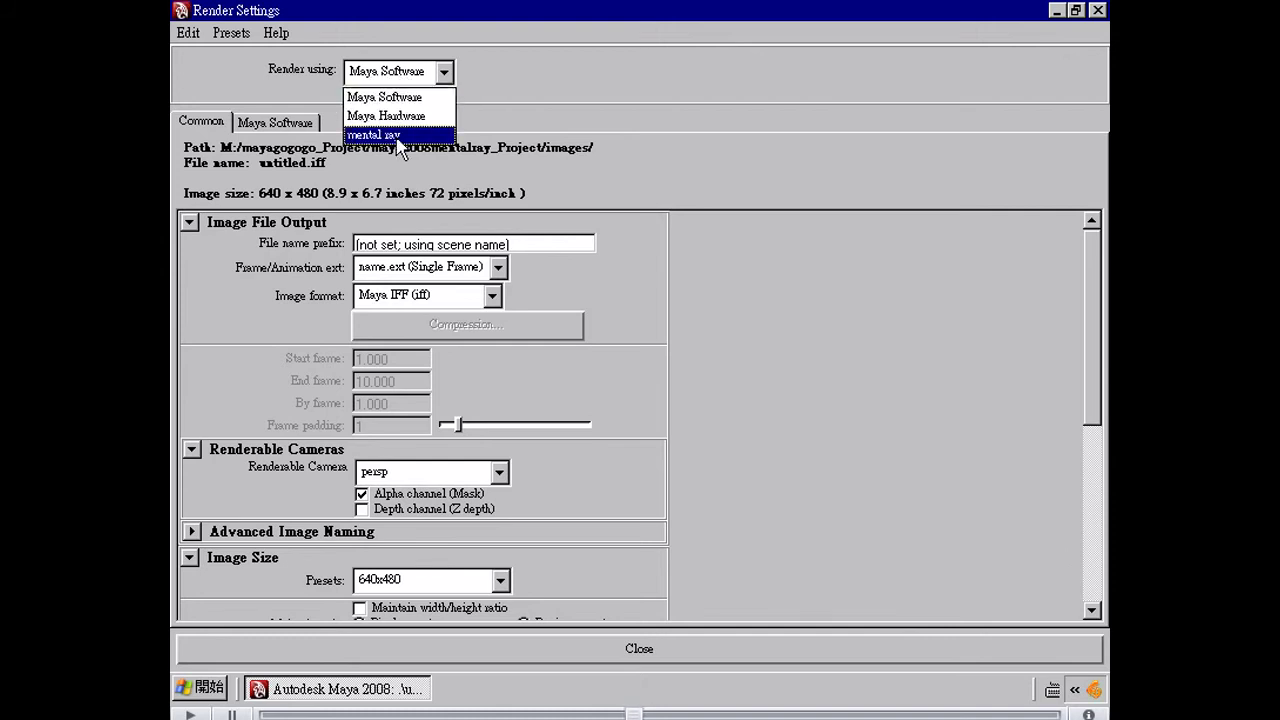
pyautogui.click(400, 135)
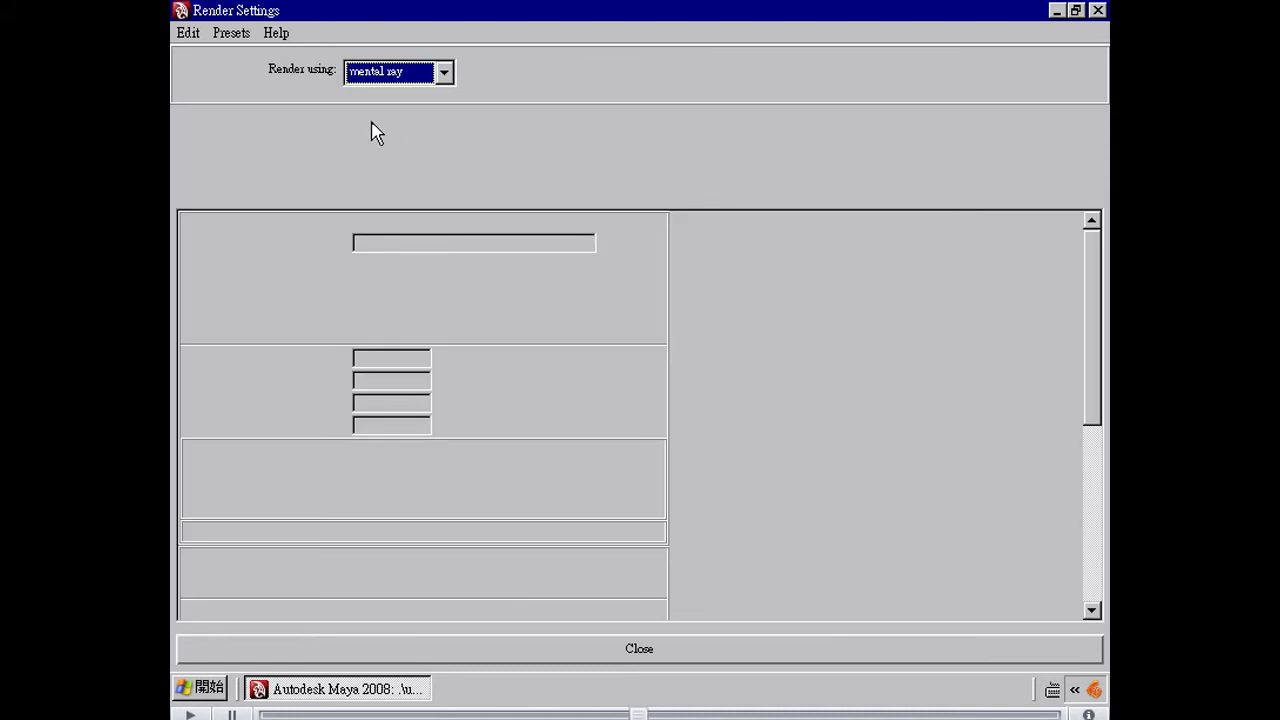
# Apply the Preview: Caustics quality preset on the mental ray tab.
pyautogui.click(266, 122)
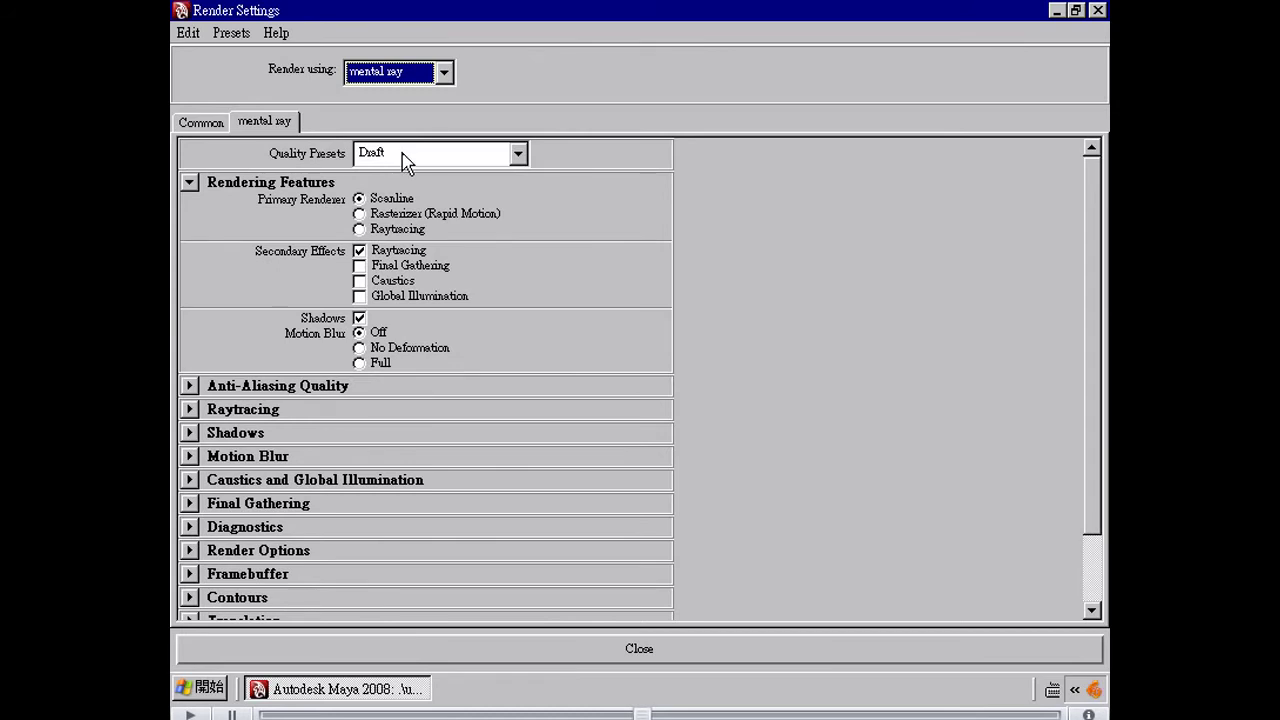
pyautogui.click(405, 162)
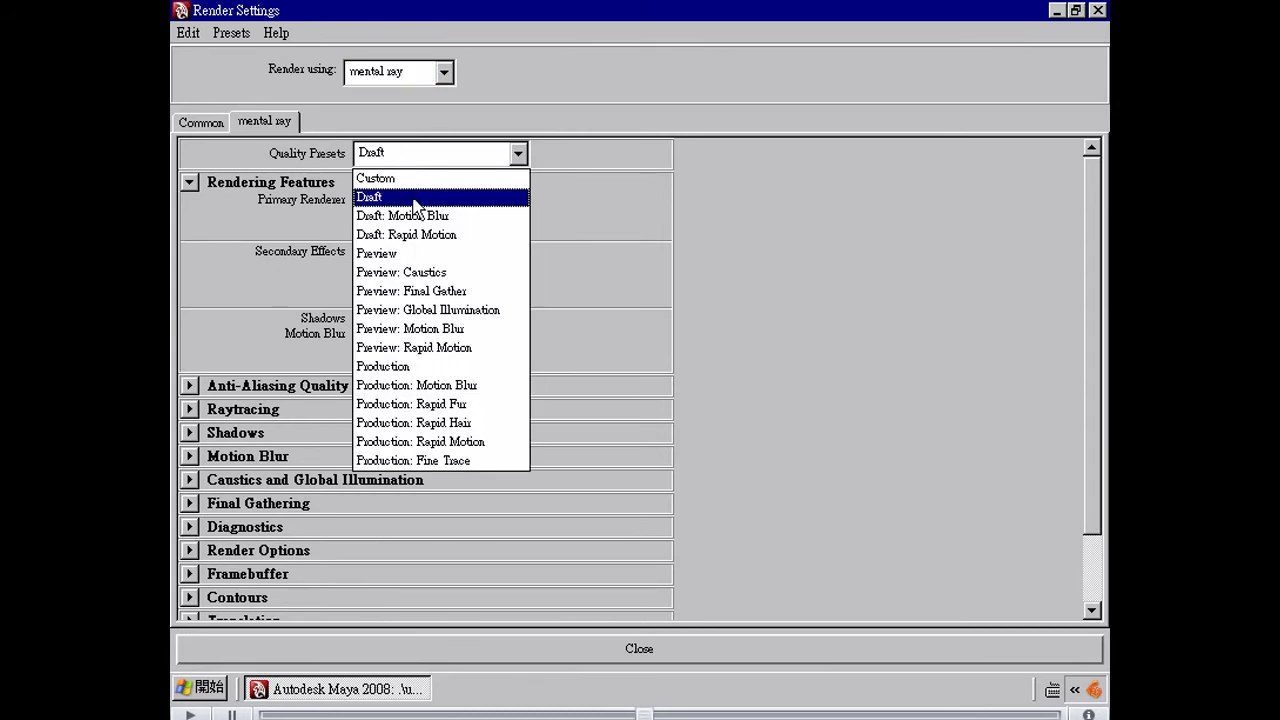
pyautogui.click(432, 271)
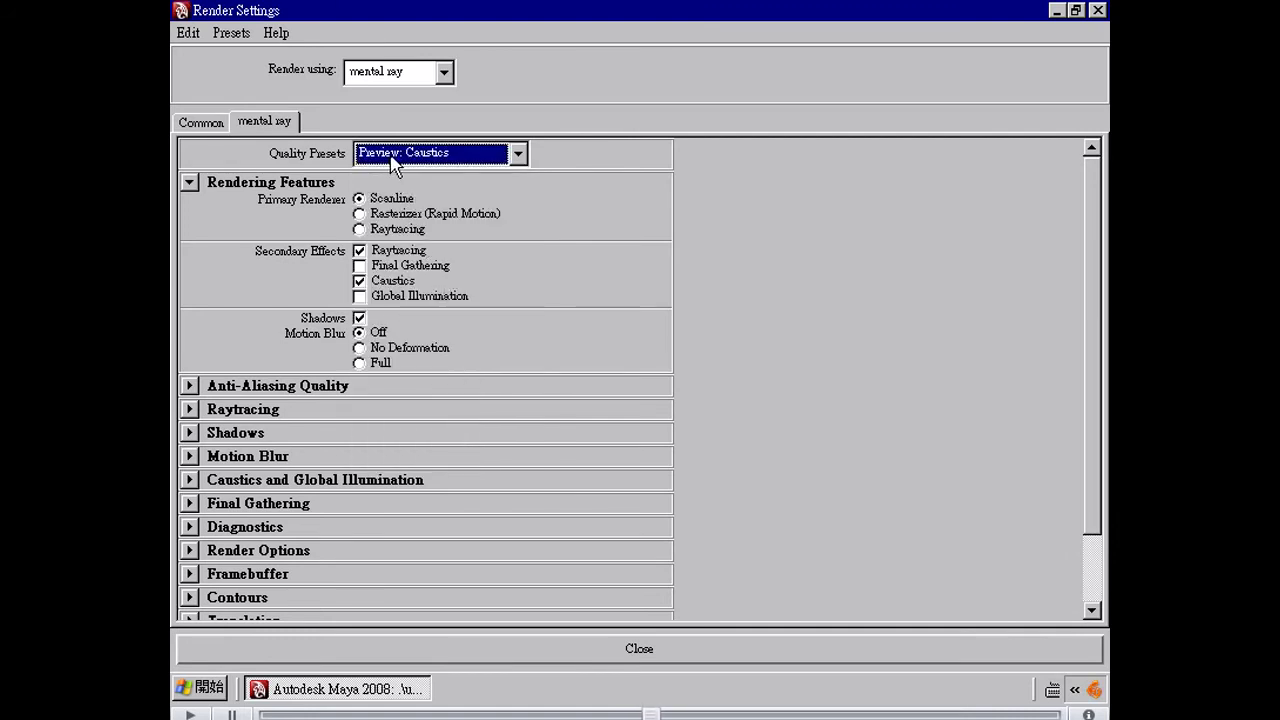
# Drag mia_material1 onto the floor sphere and minimize Render Settings and the Hypershade.
pyautogui.click(1058, 12)
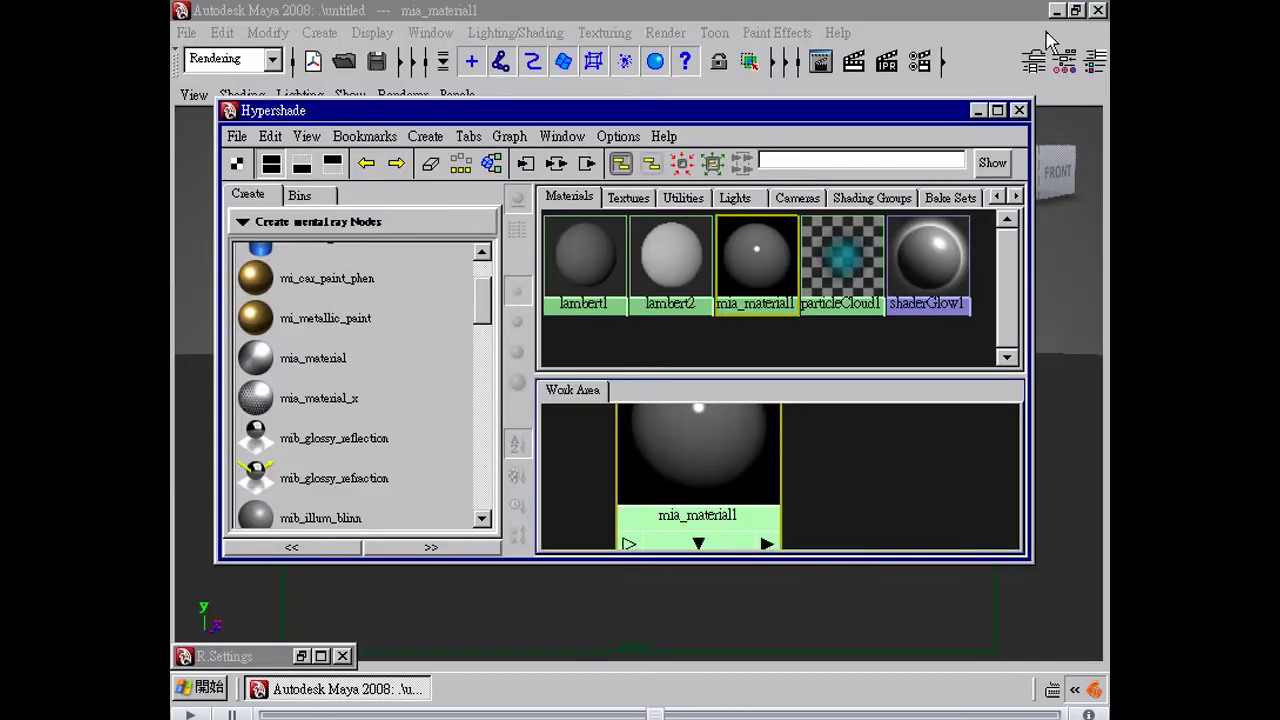
pyautogui.moveTo(604, 108); pyautogui.dragTo(287, 425)
pyautogui.moveTo(250, 420)
pyautogui.mouseDown(button='middle')
pyautogui.moveTo(234, 408)
pyautogui.moveTo(652, 368)
pyautogui.moveTo(640, 372)
pyautogui.mouseUp(button='middle')
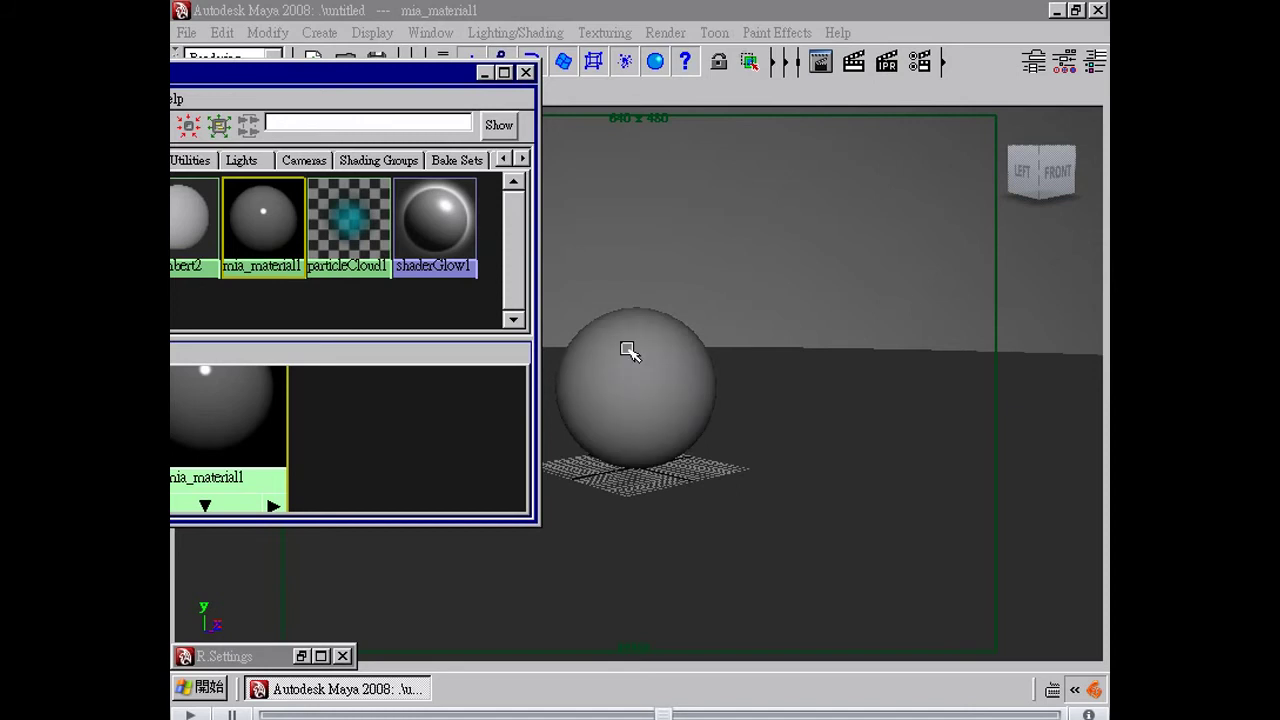
pyautogui.click(484, 73)
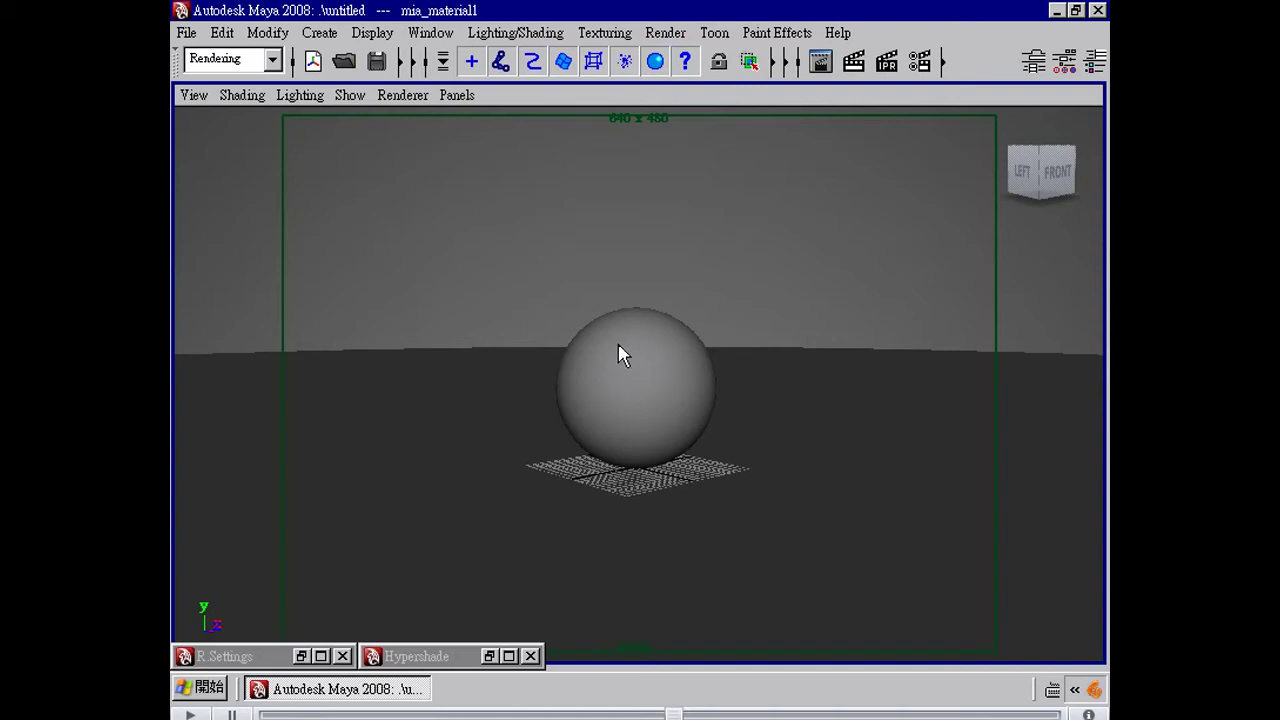
# Create a spot light from Create > Lights > Spot Light.
pyautogui.click(322, 34)
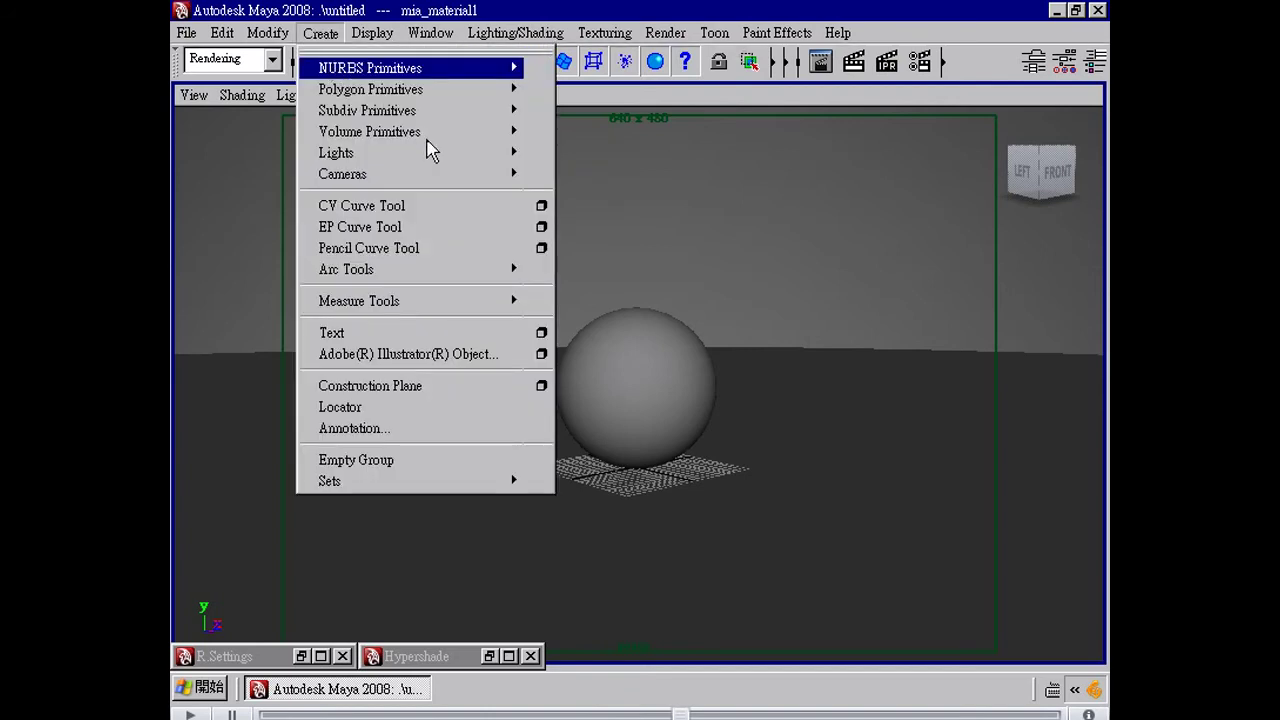
pyautogui.moveTo(471, 157)
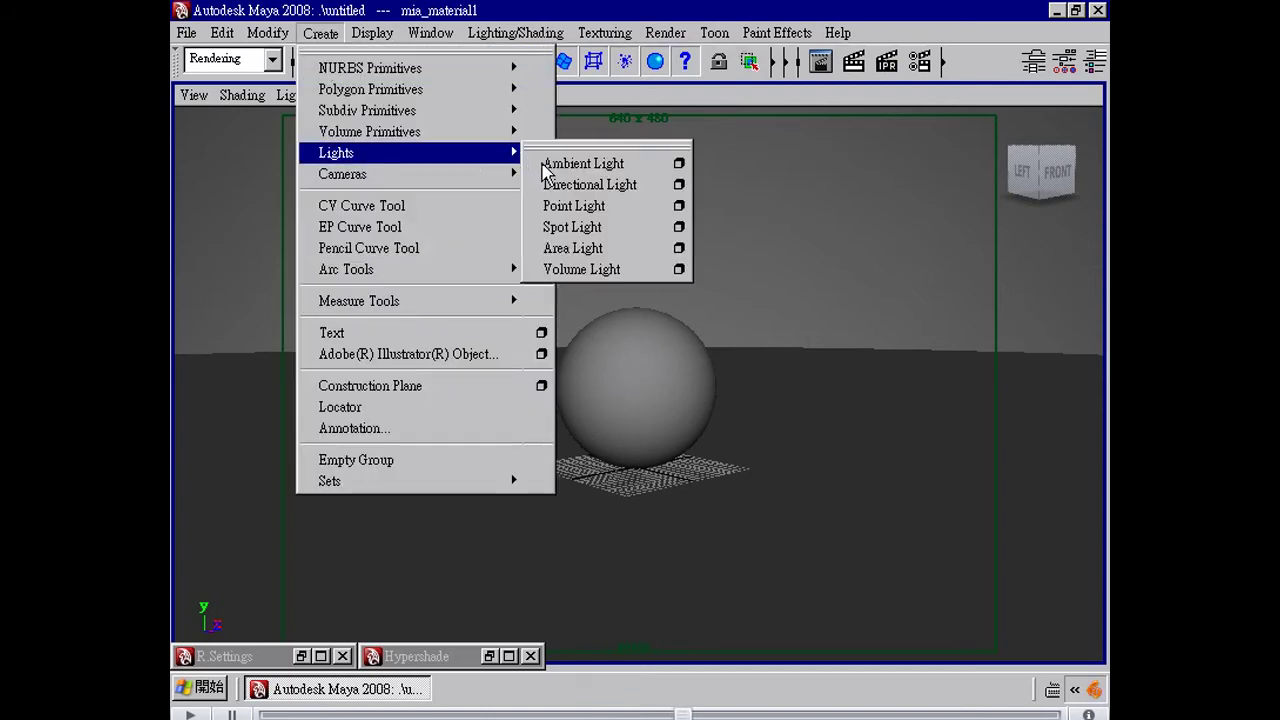
pyautogui.click(572, 228)
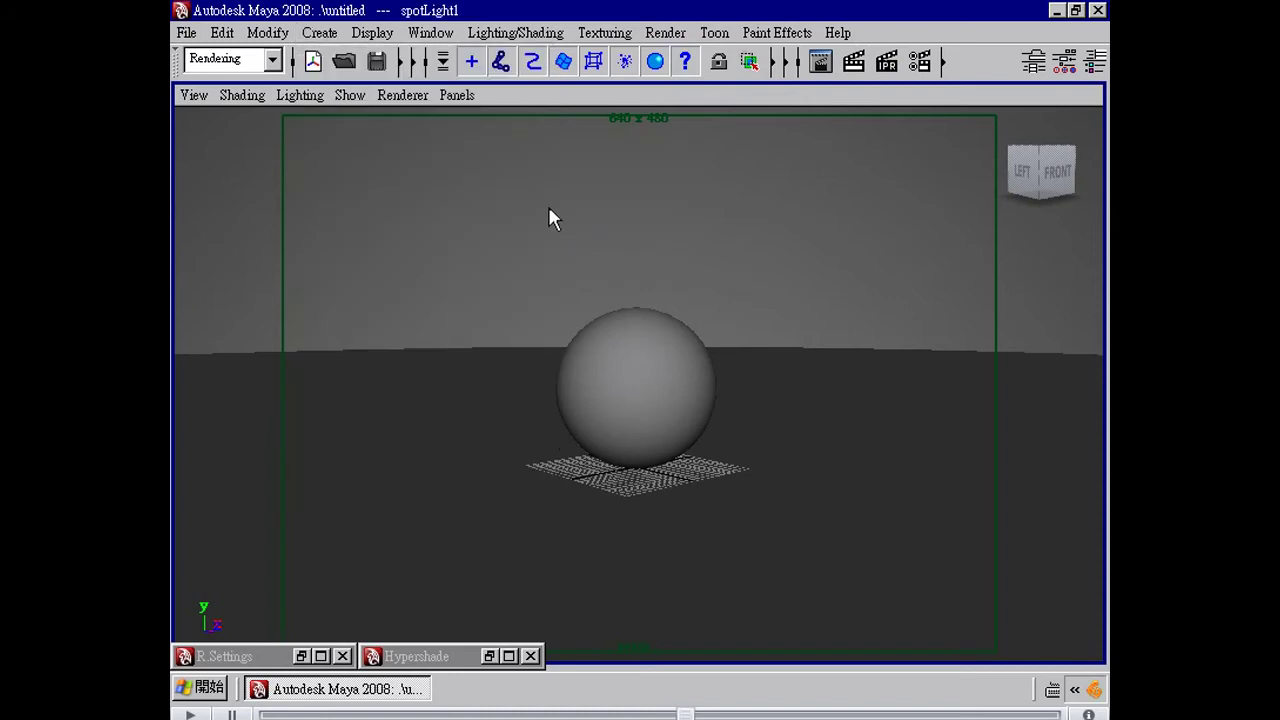
# Look through spotLight1 and aim it down so the sphere sits inside its cone.
pyautogui.click(460, 96)
pyautogui.click(480, 163)
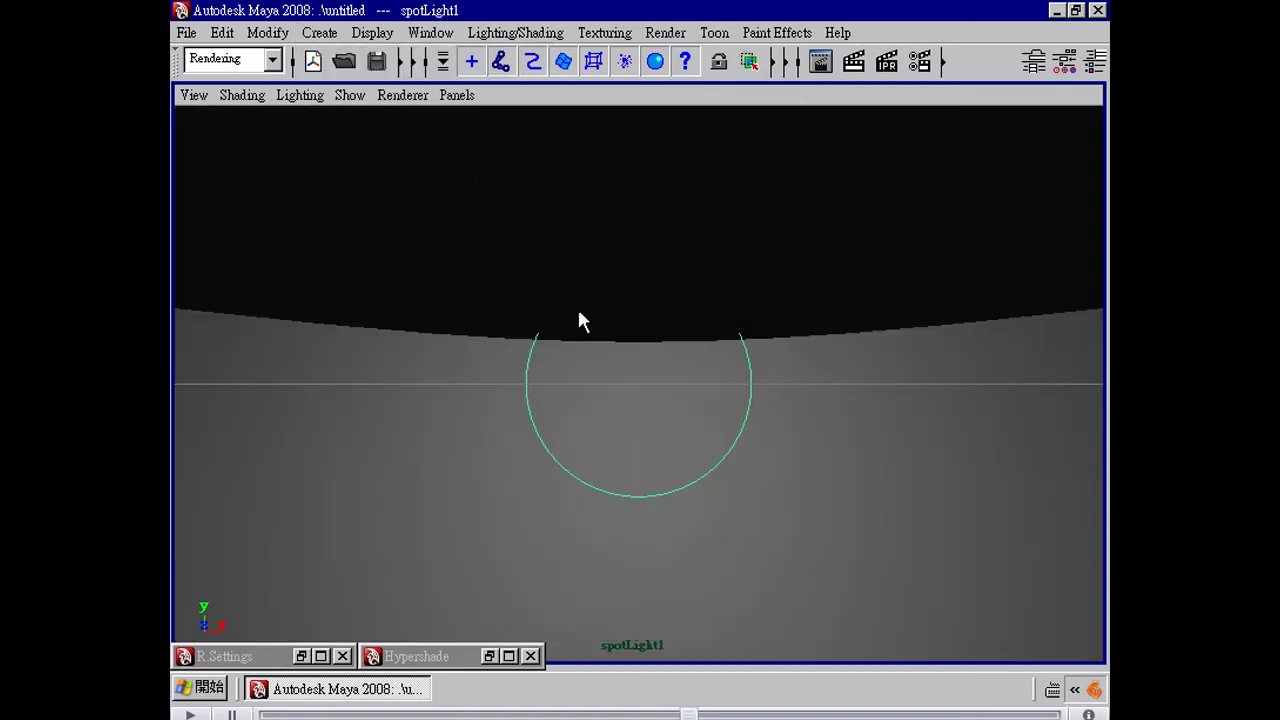
pyautogui.keyDown('alt'); pyautogui.moveTo(583, 320); pyautogui.dragTo(603, 363); pyautogui.keyUp('alt')
pyautogui.keyDown('alt'); pyautogui.moveTo(717, 346); pyautogui.dragTo(539, 327); pyautogui.keyUp('alt')
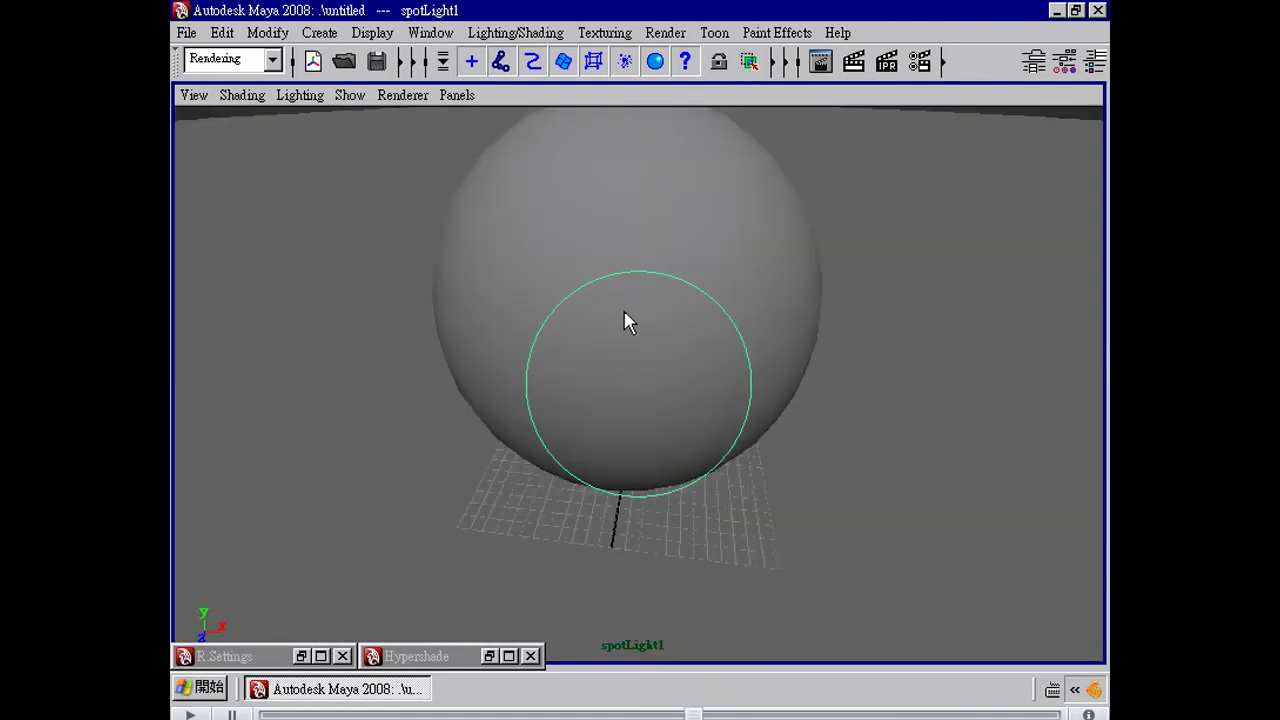
pyautogui.keyDown('alt'); pyautogui.moveTo(625, 320); pyautogui.dragTo(551, 320, button='right'); pyautogui.keyUp('alt')
pyautogui.moveTo(609, 331)
pyautogui.keyDown('alt'); pyautogui.mouseDown()
pyautogui.moveTo(634, 331)
pyautogui.moveTo(609, 309)
pyautogui.mouseUp(); pyautogui.keyUp('alt')
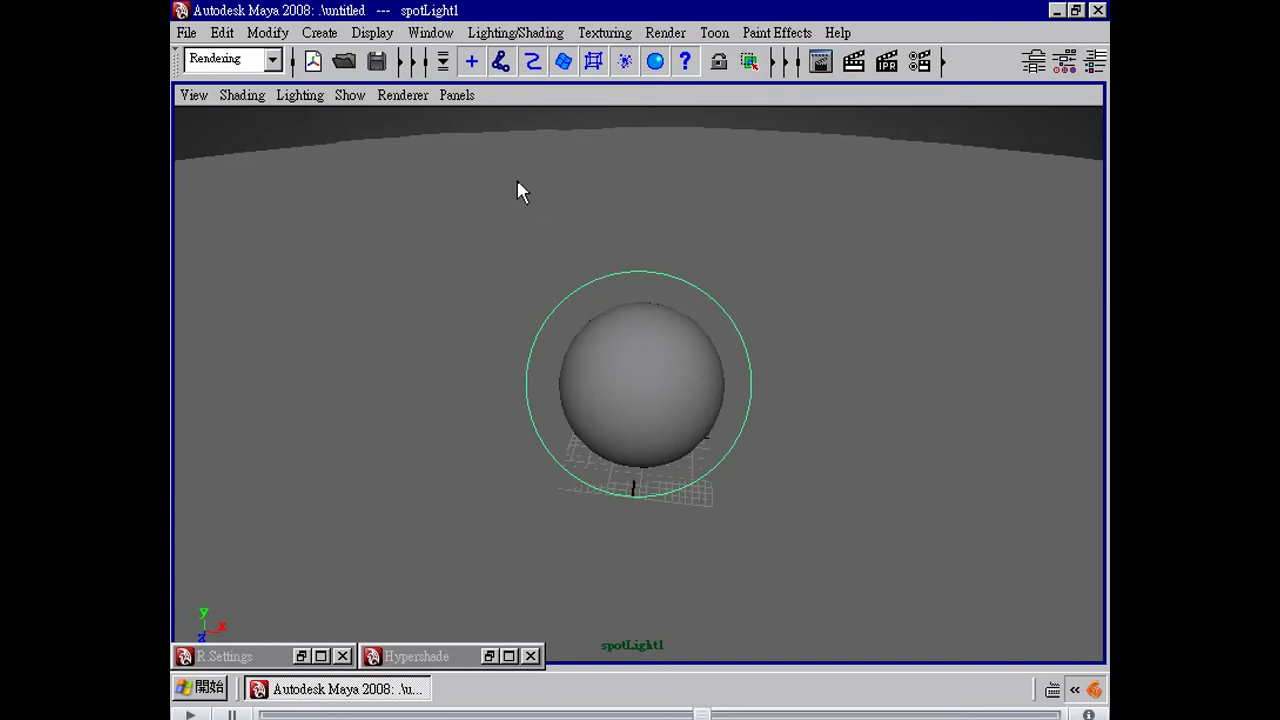
# Switch the panel back to the persp camera.
pyautogui.click(457, 95)
pyautogui.moveTo(514, 120)
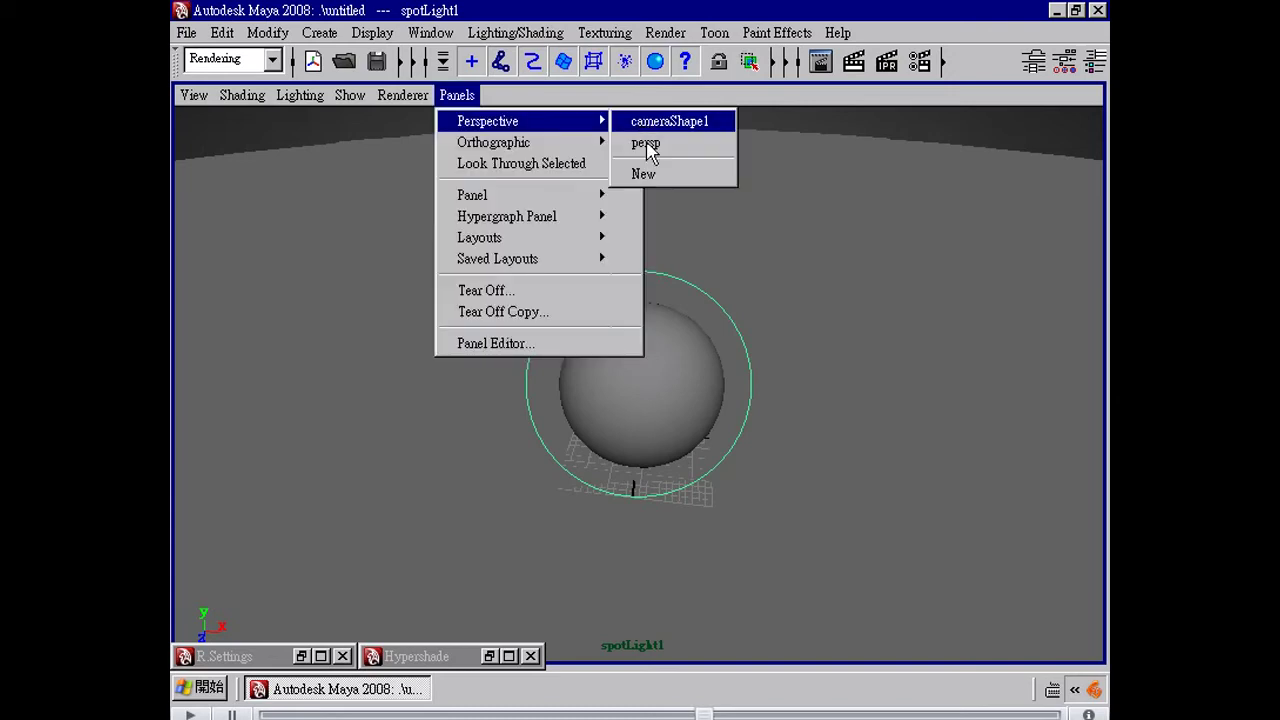
pyautogui.click(648, 146)
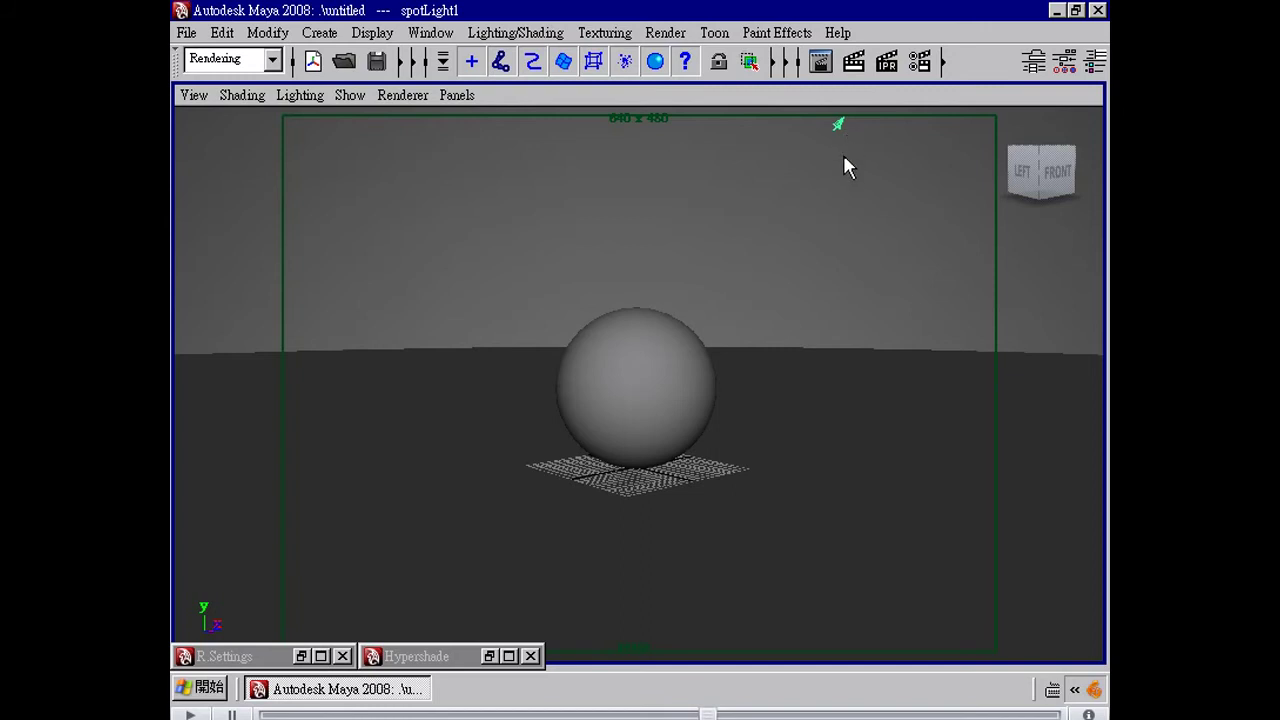
# Enable Emit Photons on spotLightShape1 with Photon Intensity 8000 and 10000 Caustic Photons.
pyautogui.keyDown('alt'); pyautogui.moveTo(844, 157); pyautogui.dragTo(837, 168); pyautogui.keyUp('alt')
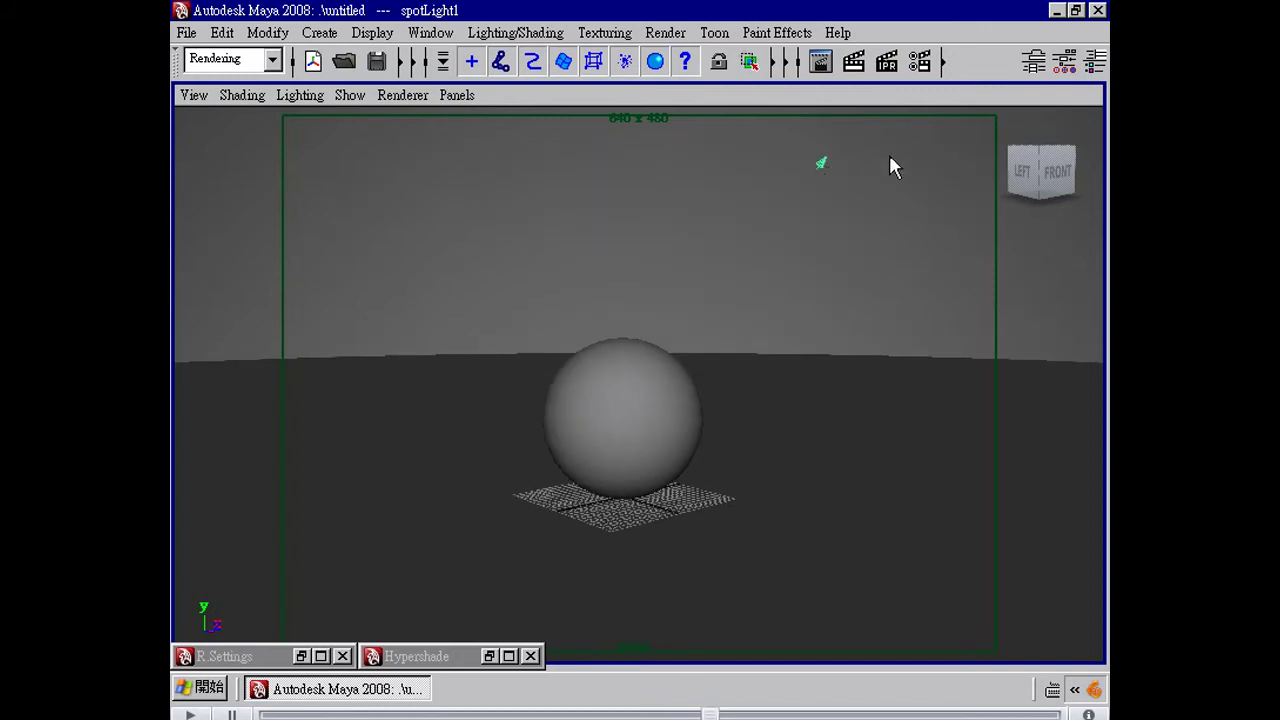
pyautogui.click(1030, 62)
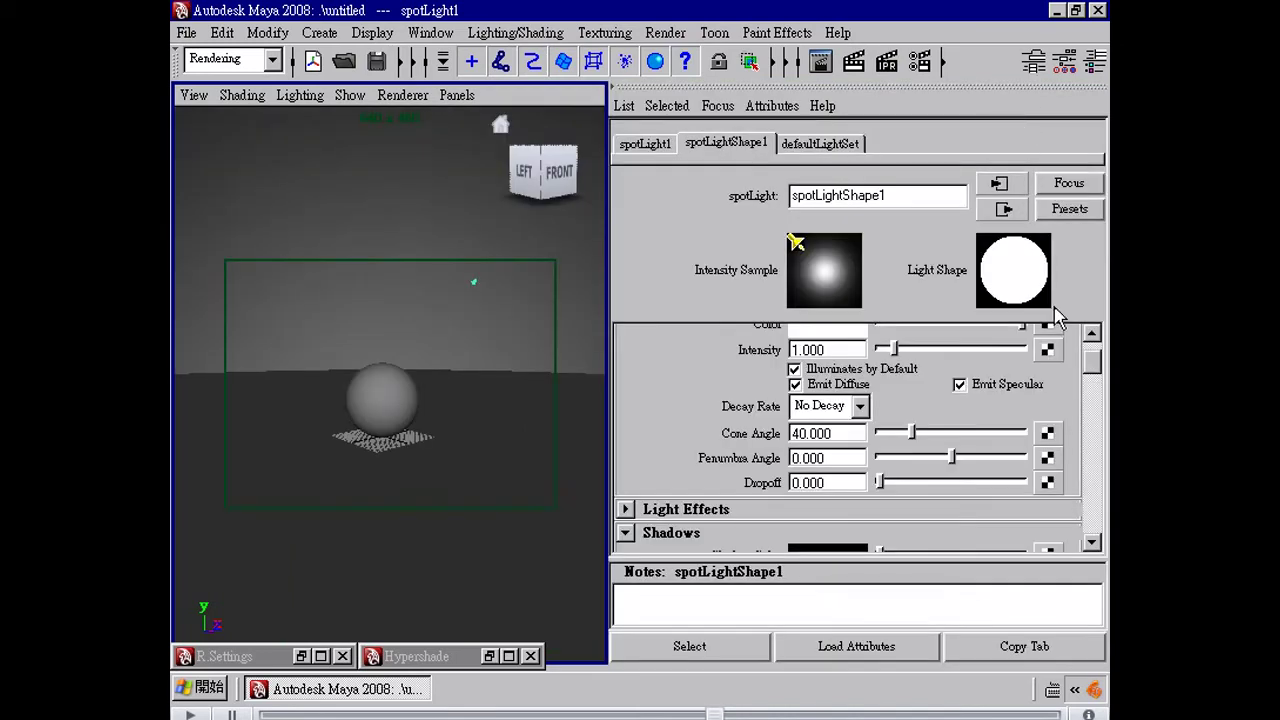
pyautogui.scroll(-4, 1091, 382)
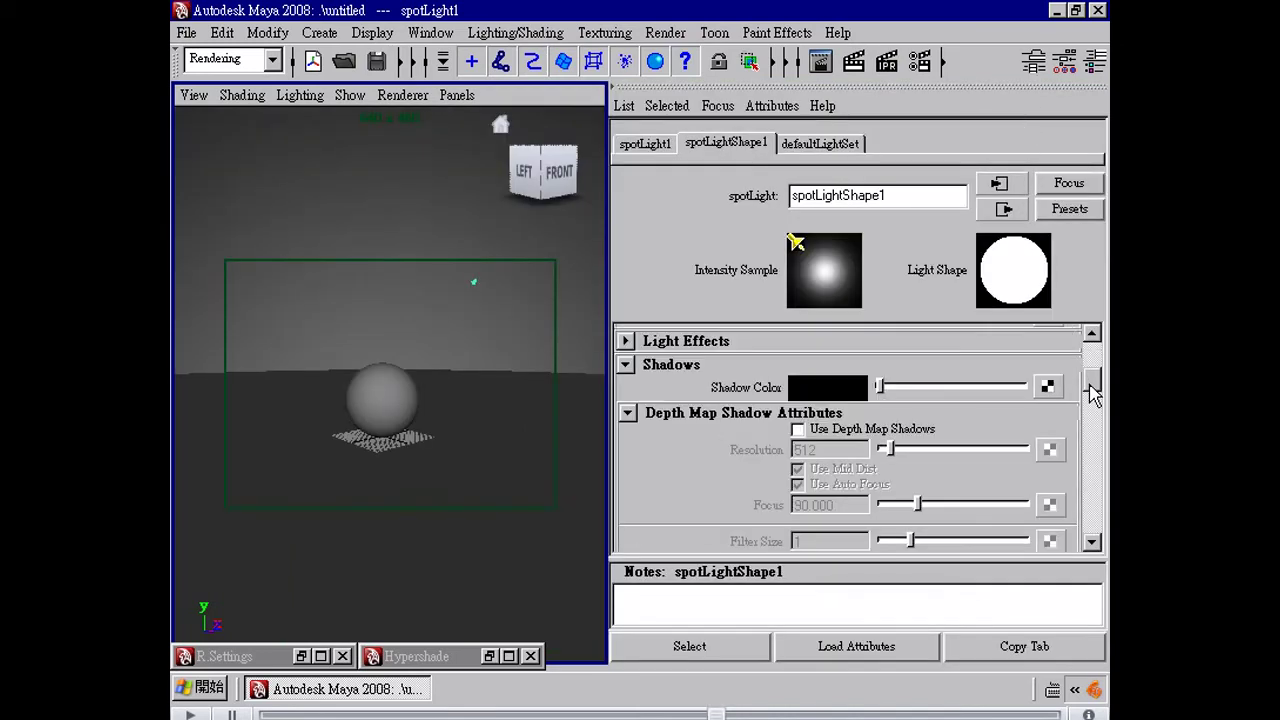
pyautogui.click(1090, 444)
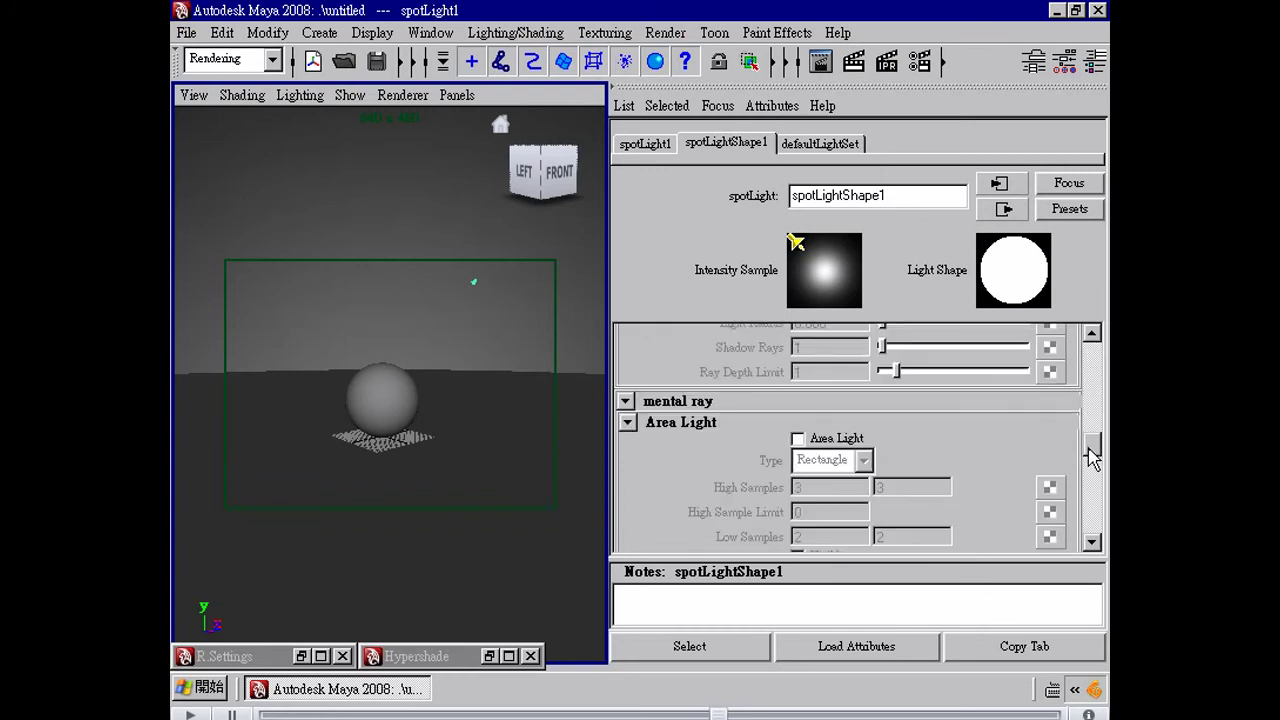
pyautogui.scroll(-2, 1091, 460)
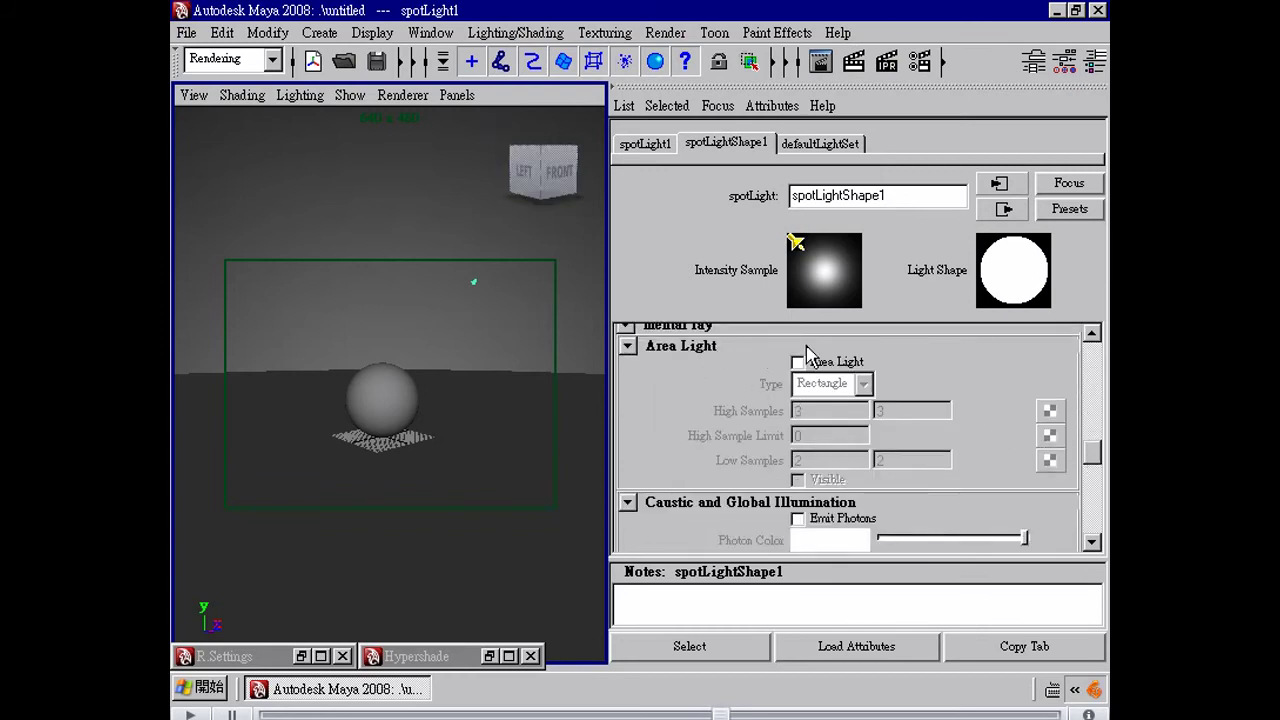
pyautogui.scroll(1, 790, 352)
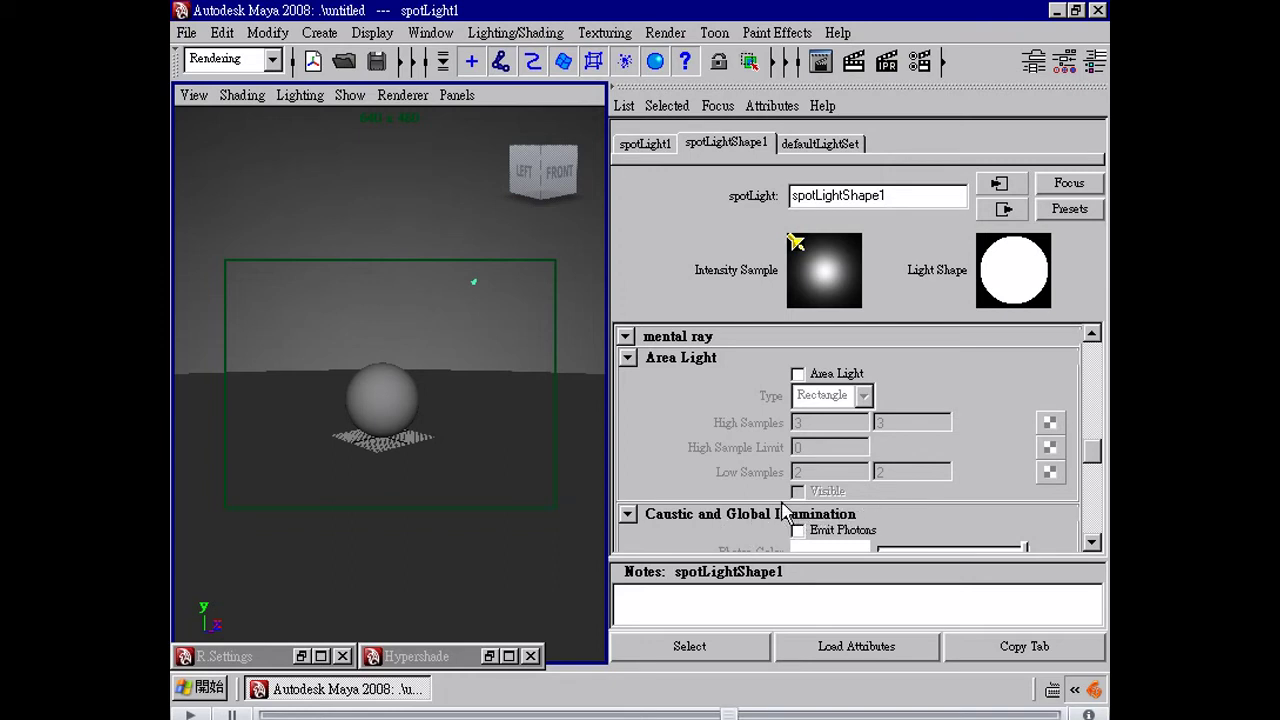
pyautogui.scroll(-3, 1096, 465)
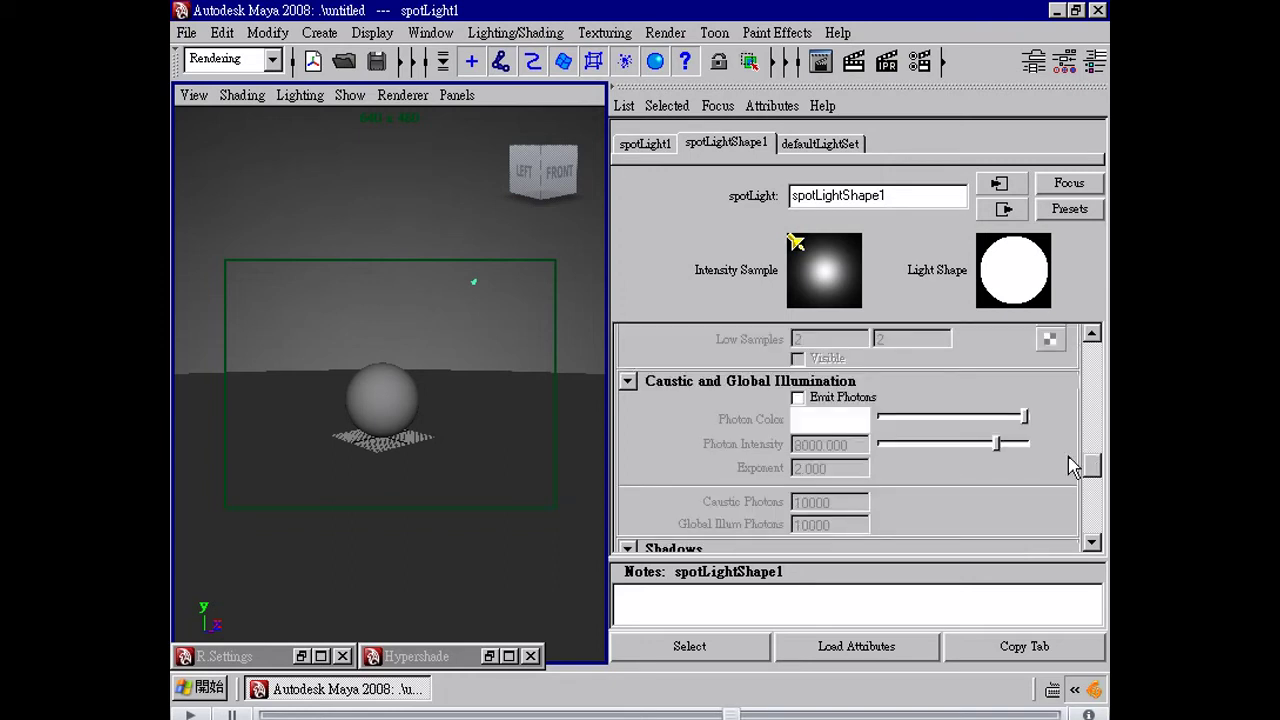
pyautogui.click(803, 399)
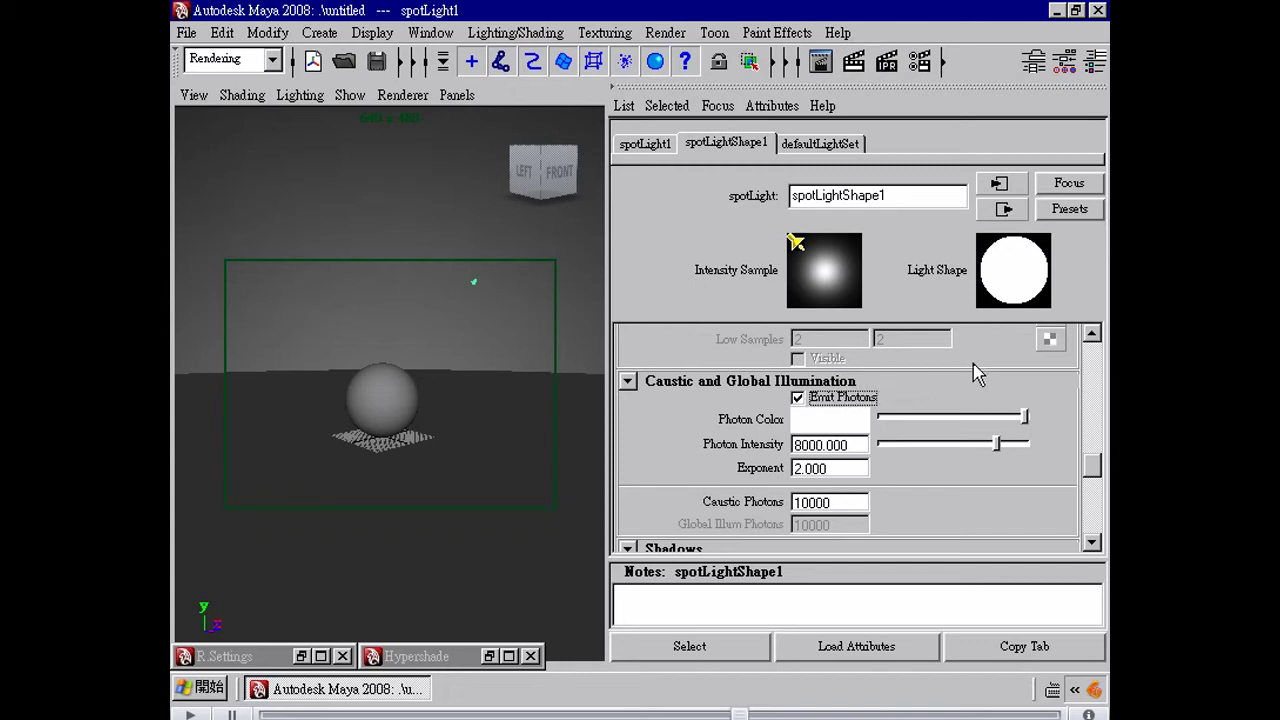
pyautogui.moveTo(1097, 465); pyautogui.dragTo(1091, 398)
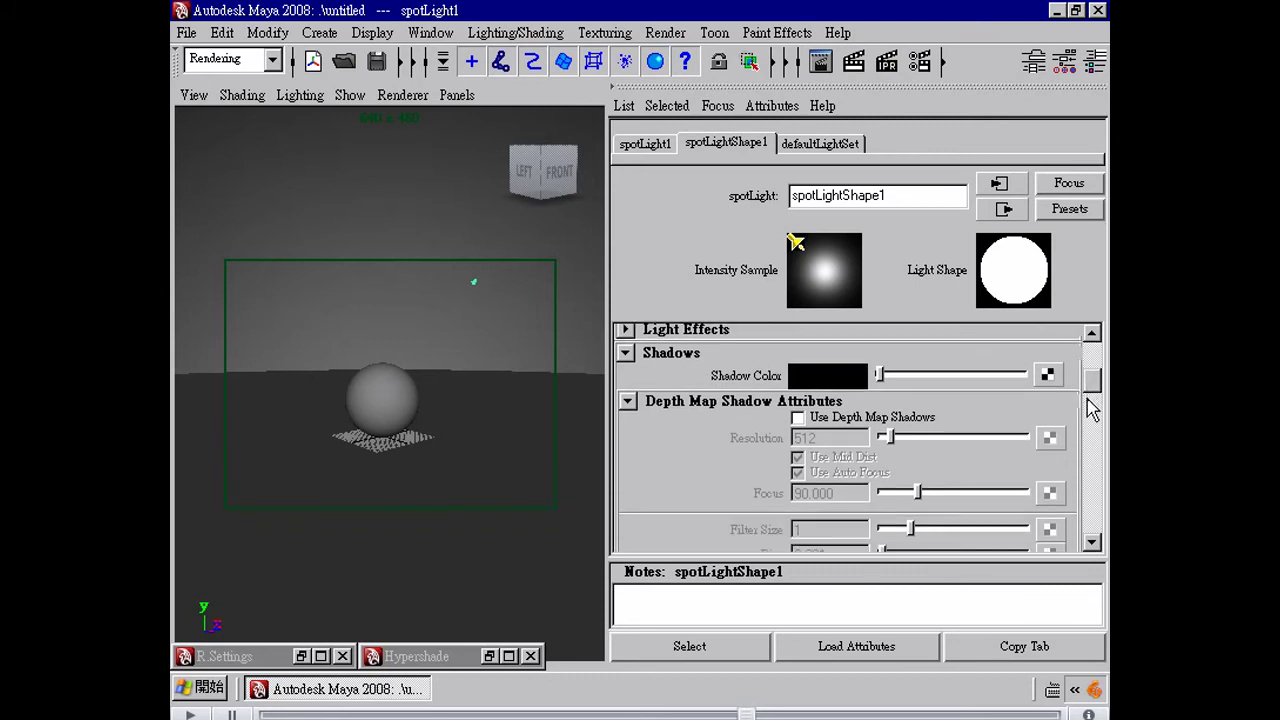
# Enable Use Ray Trace Shadows on spotLightShape1 and close the Attribute Editor.
pyautogui.click(1091, 408)
pyautogui.click(1091, 410)
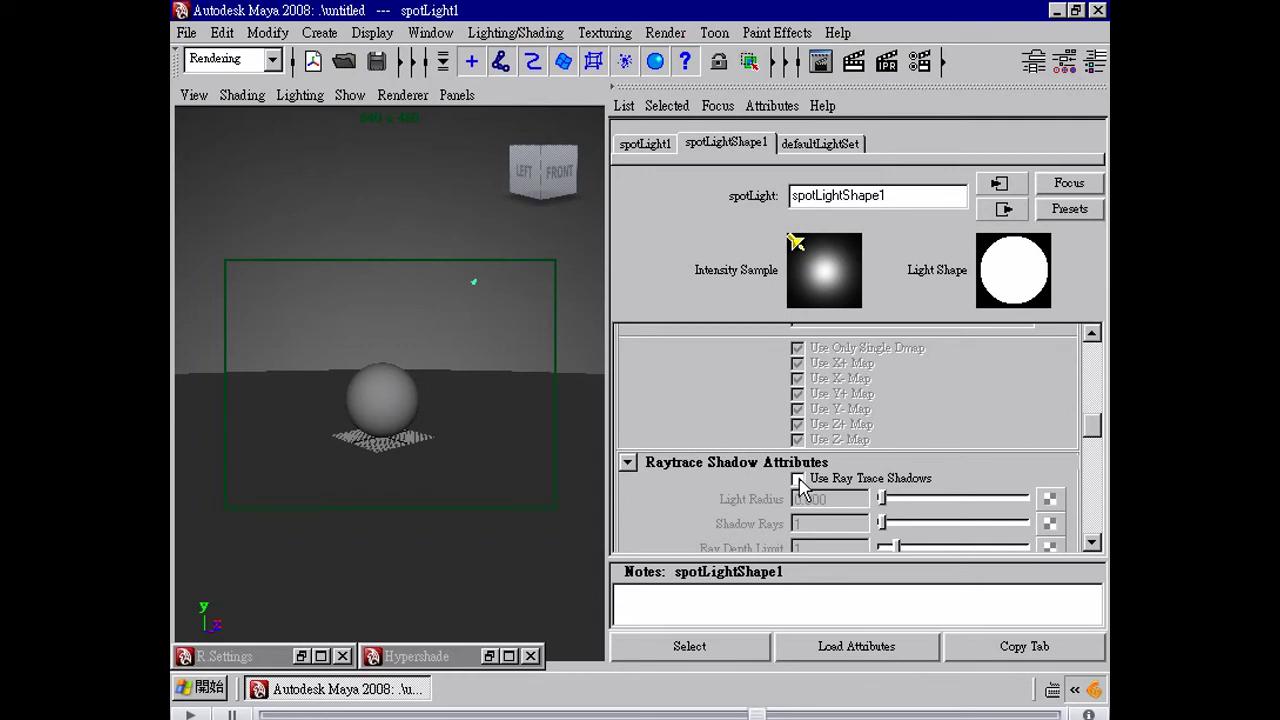
pyautogui.click(797, 482)
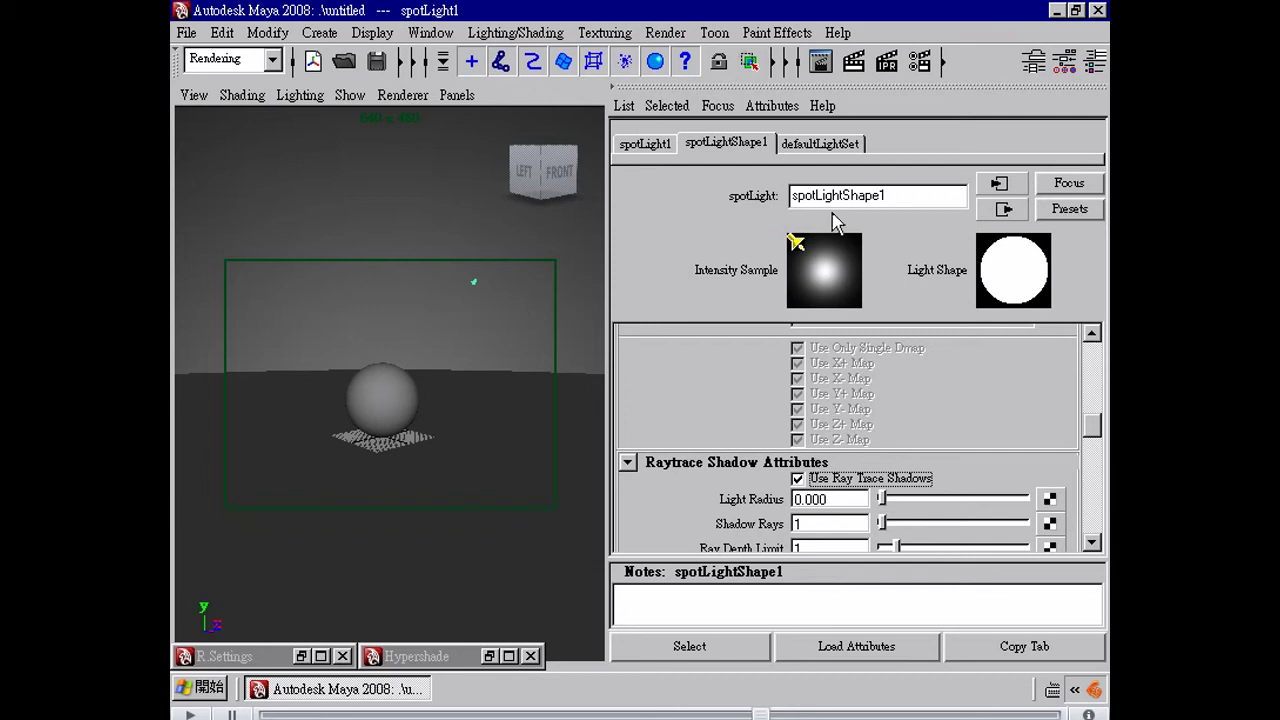
pyautogui.hotkey('ctrl', 'a')
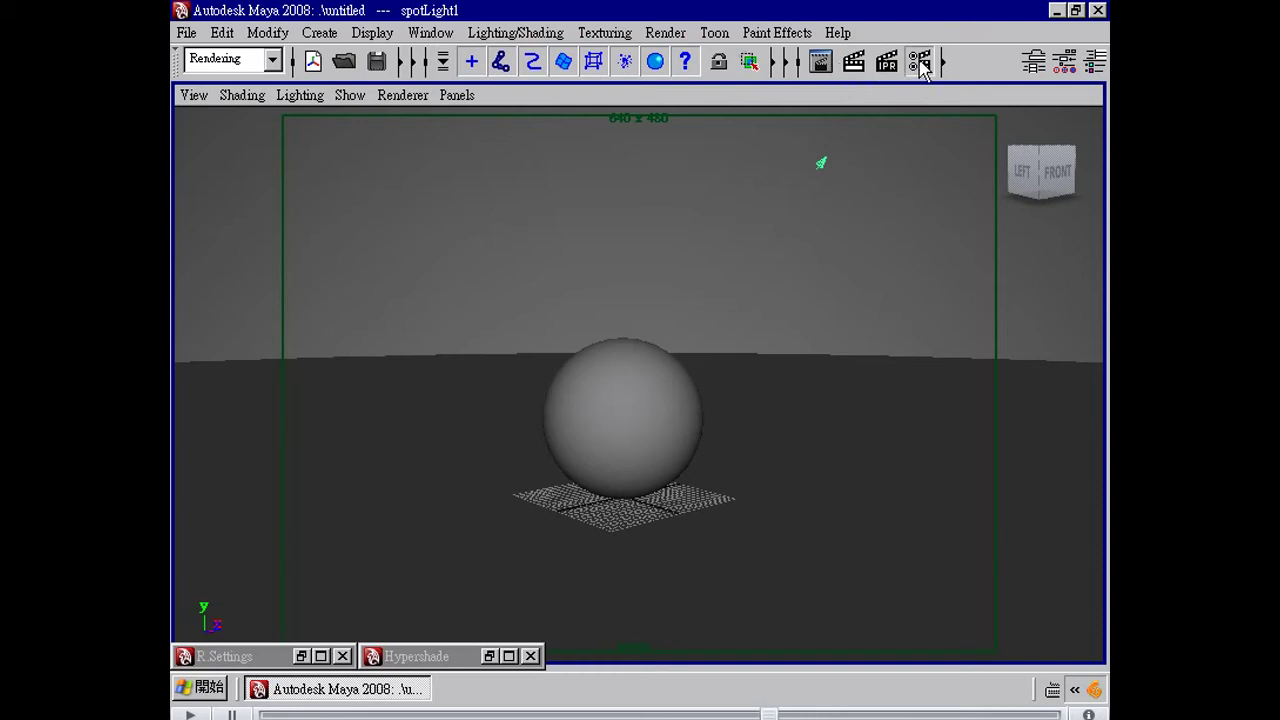
# Set the Common tab image size to the 320x240 preset in Render Settings, then minimize the window.
pyautogui.click(920, 63)
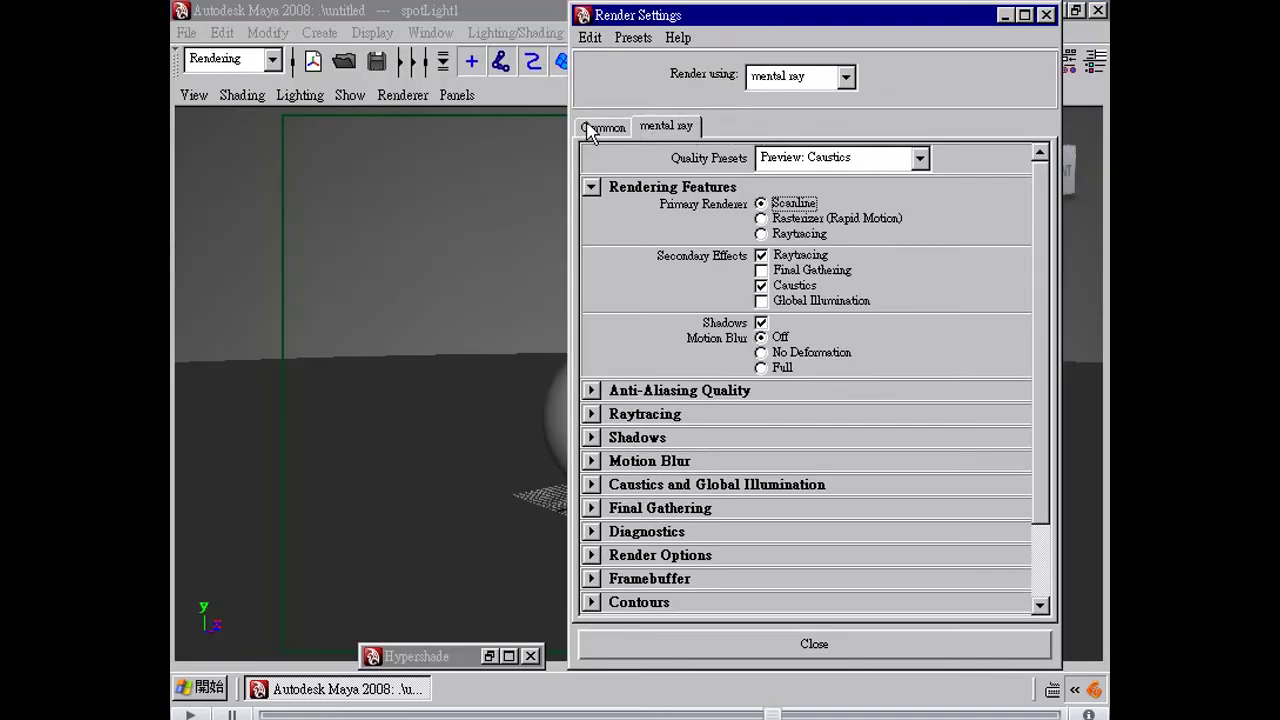
pyautogui.click(592, 127)
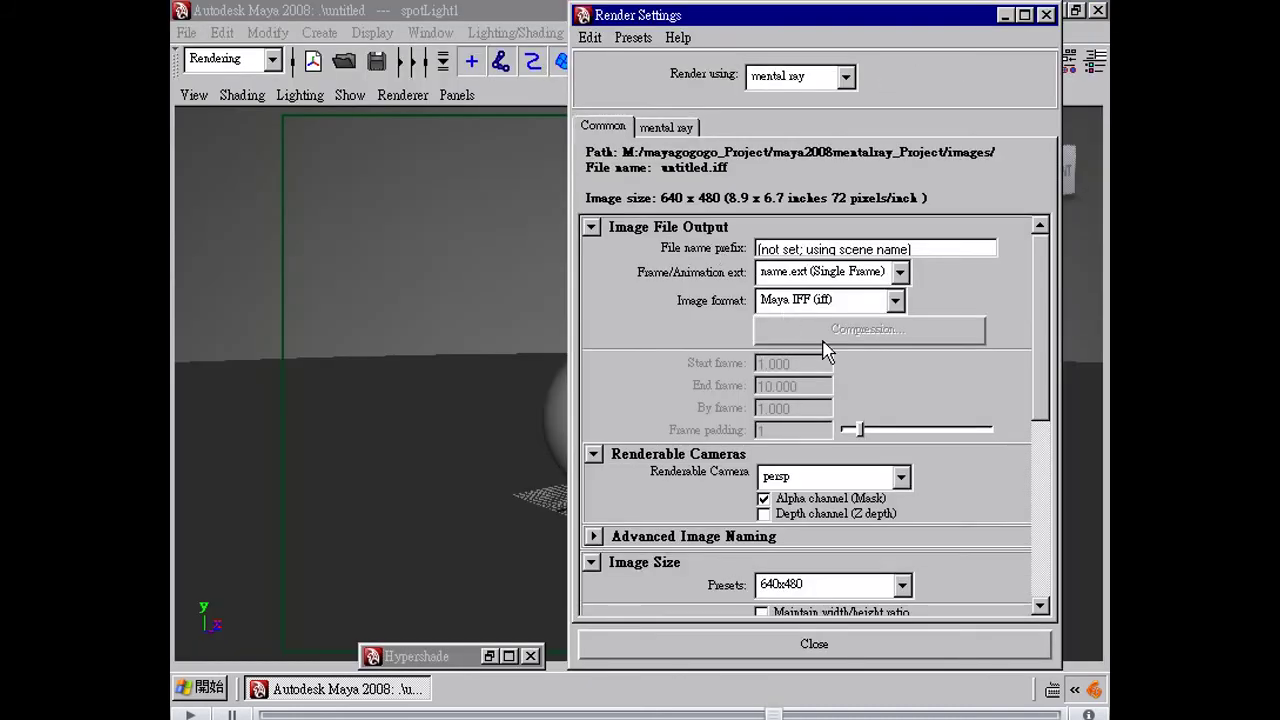
pyautogui.click(1038, 465)
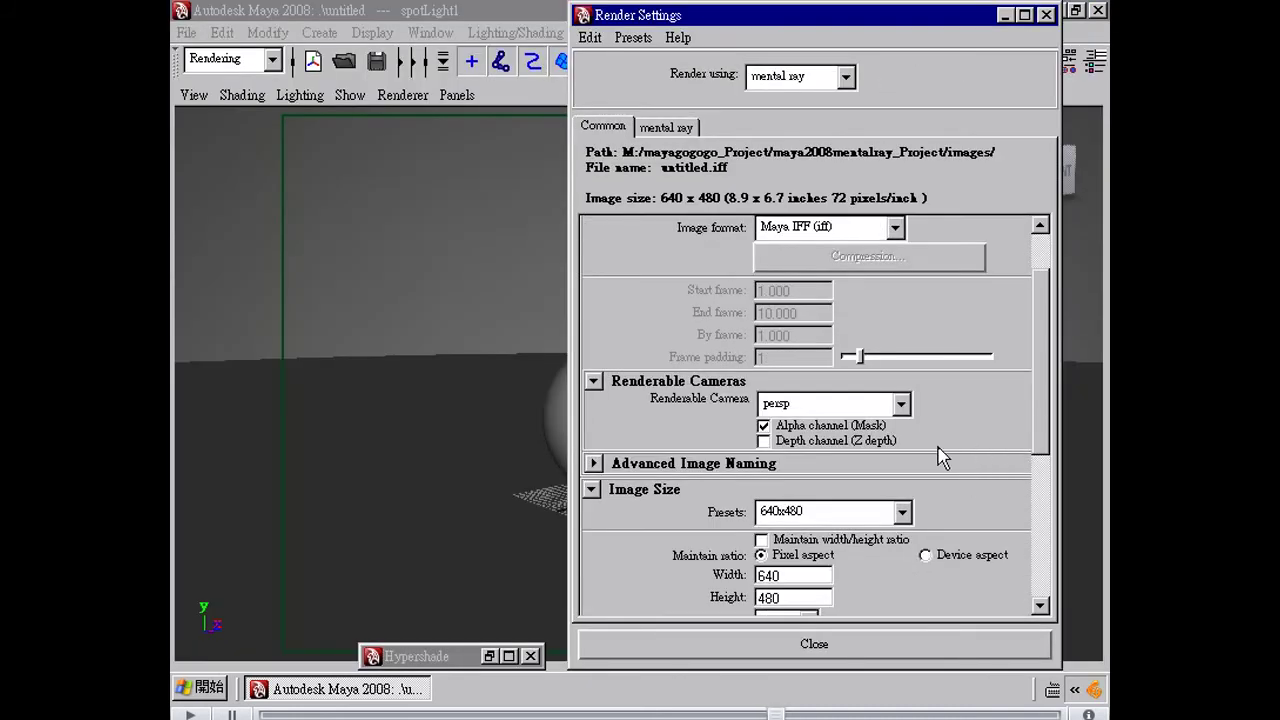
pyautogui.scroll(-1, 900, 455)
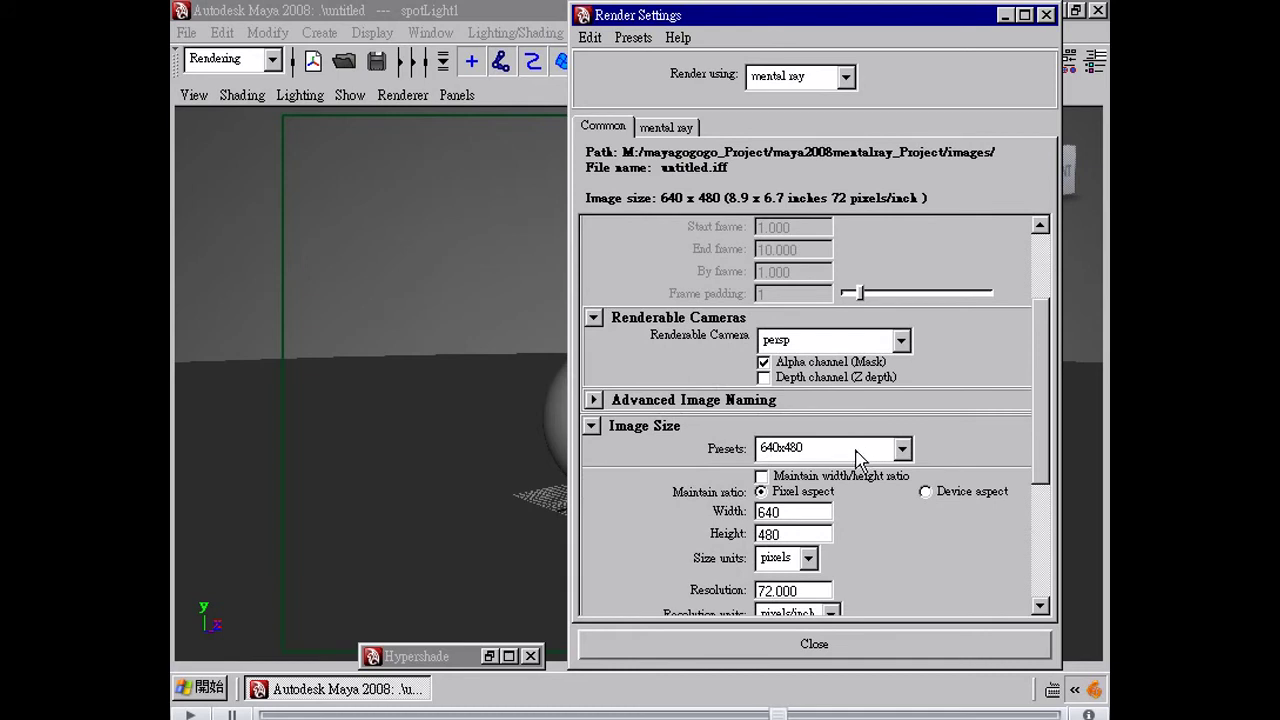
pyautogui.click(858, 450)
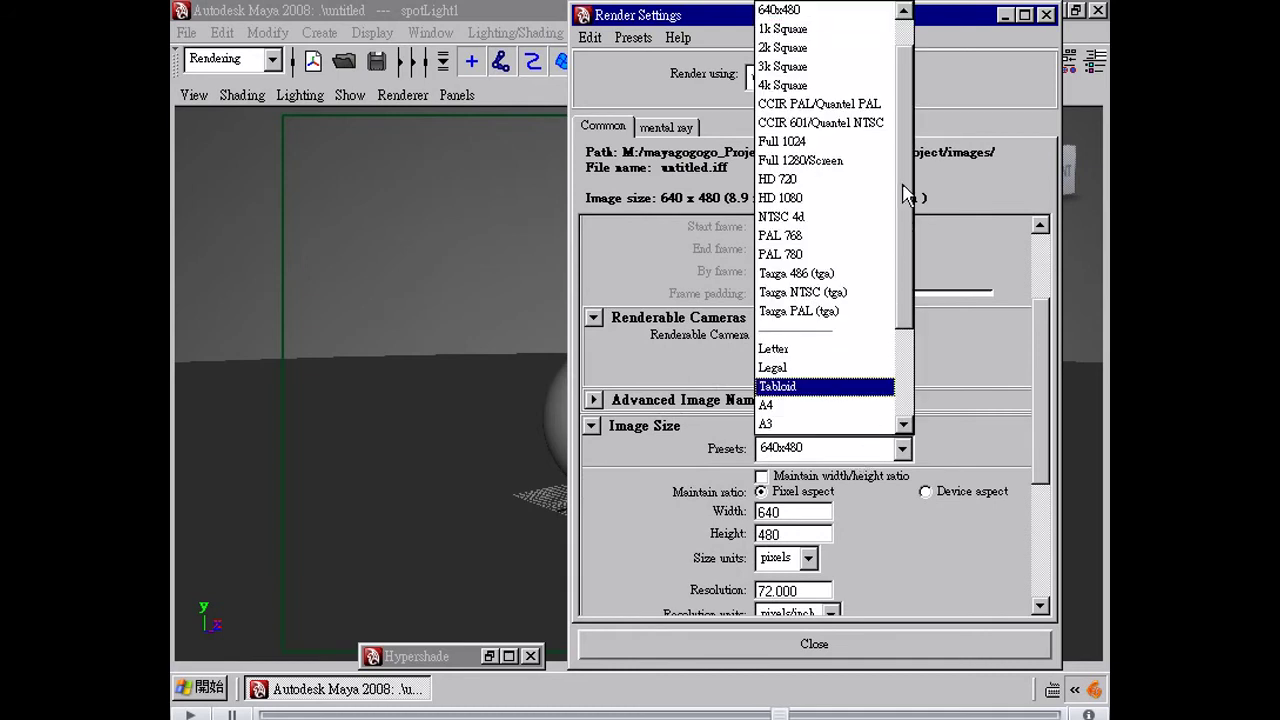
pyautogui.scroll(1, 885, 100)
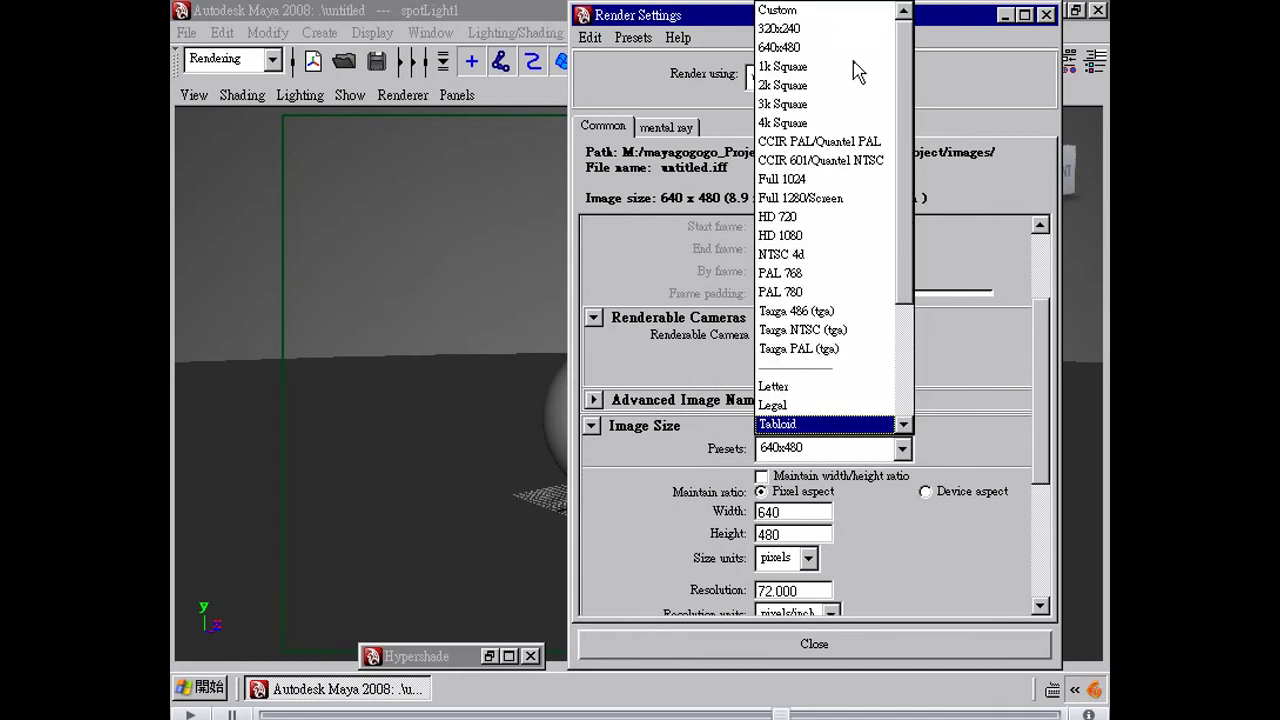
pyautogui.click(815, 30)
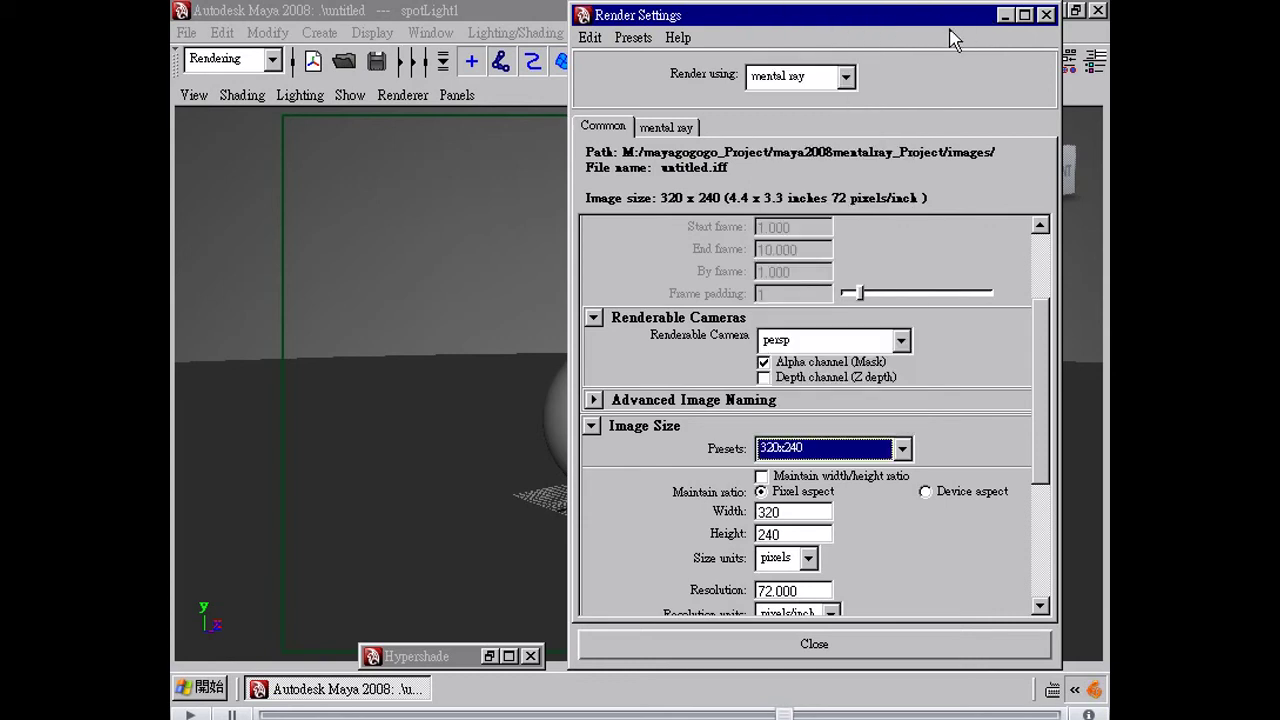
pyautogui.click(1004, 15)
# Render the current frame in mental ray, minimize the Render View, and select the sphere.
pyautogui.click(855, 62)
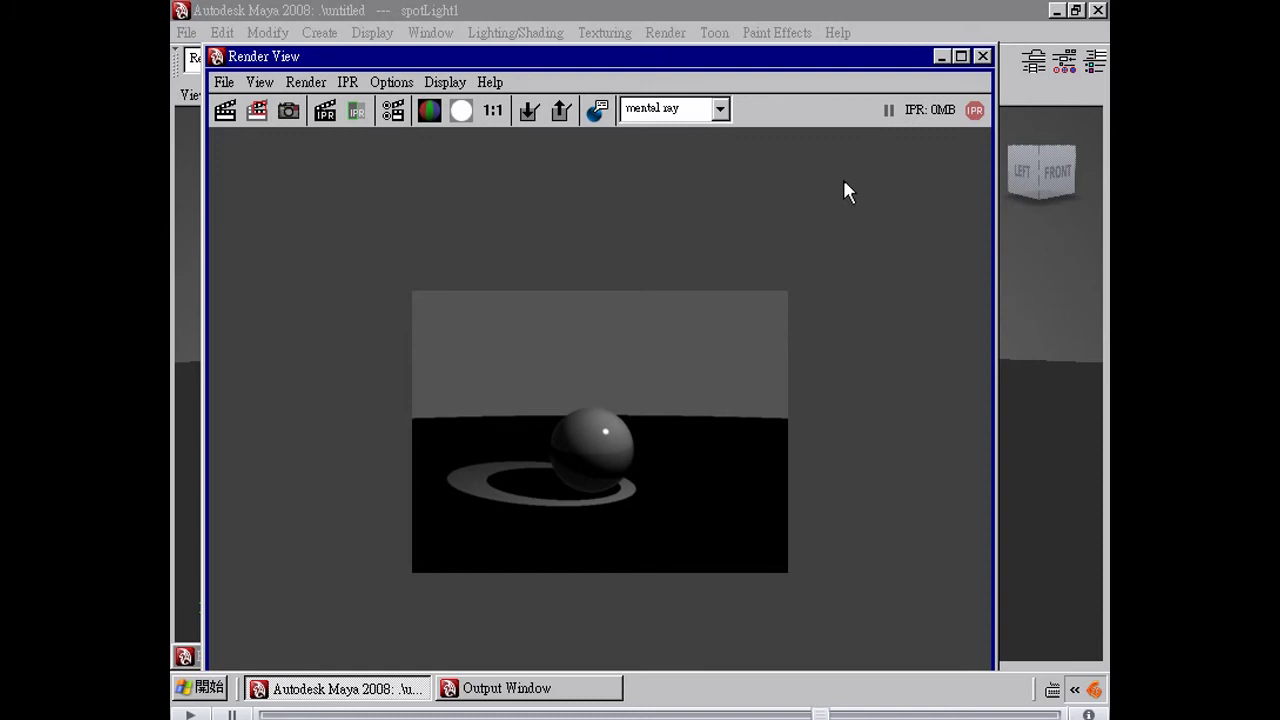
pyautogui.hotkey('alt', 'space')
pyautogui.press('n')
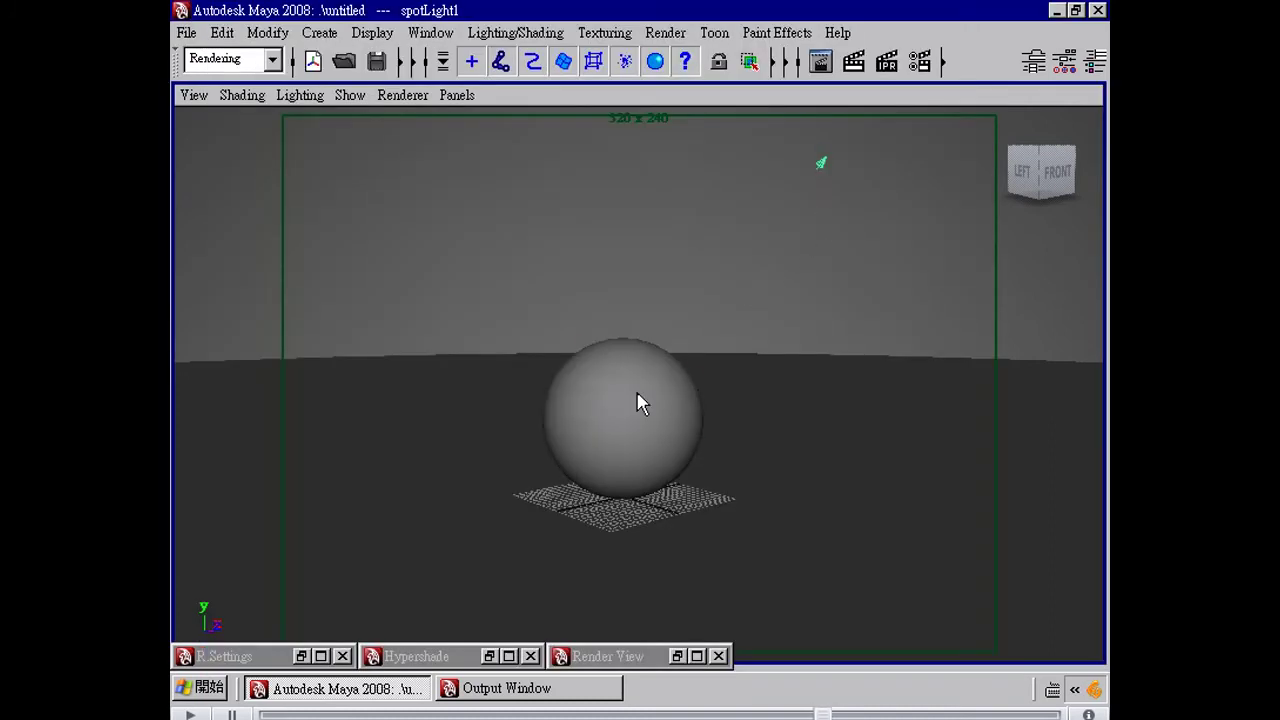
pyautogui.click(641, 403)
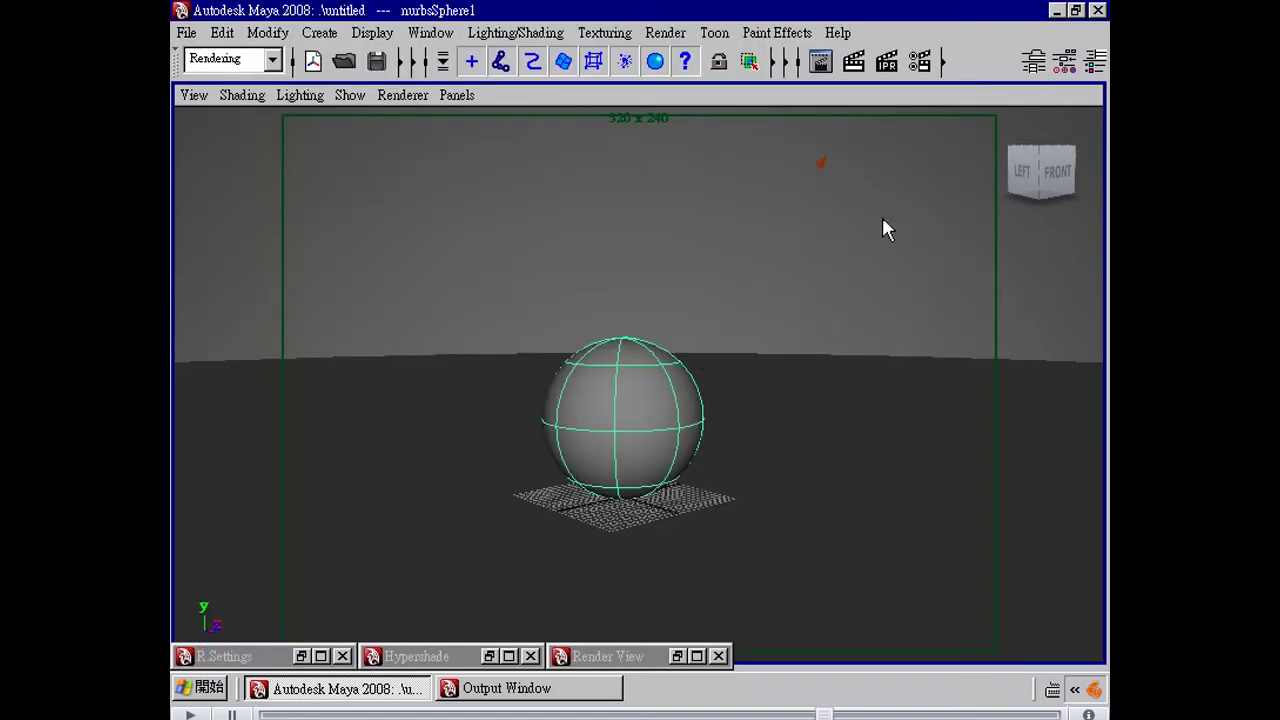
# Show mia_material1's Diffuse Weight 1.000, Reflectivity 0.600 and Glossiness 1.000 in the Attribute Editor.
pyautogui.click(1034, 64)
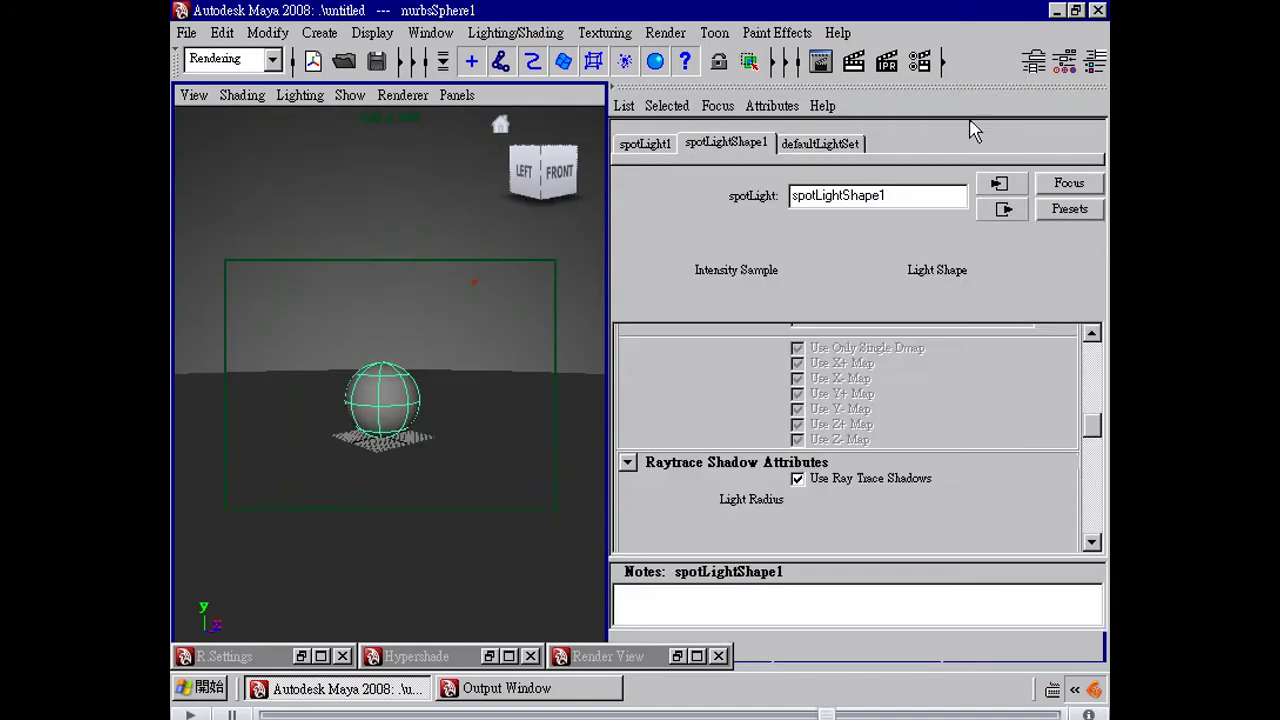
pyautogui.click(930, 146)
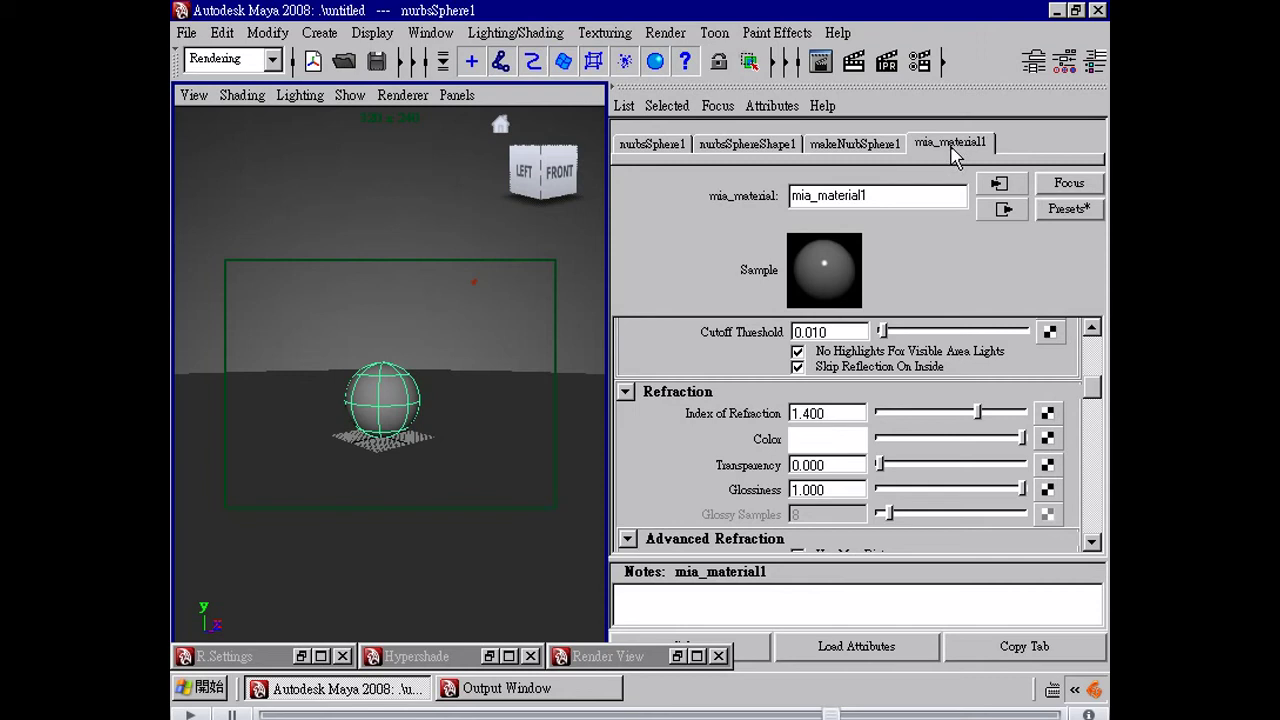
pyautogui.moveTo(1087, 385); pyautogui.dragTo(1070, 340)
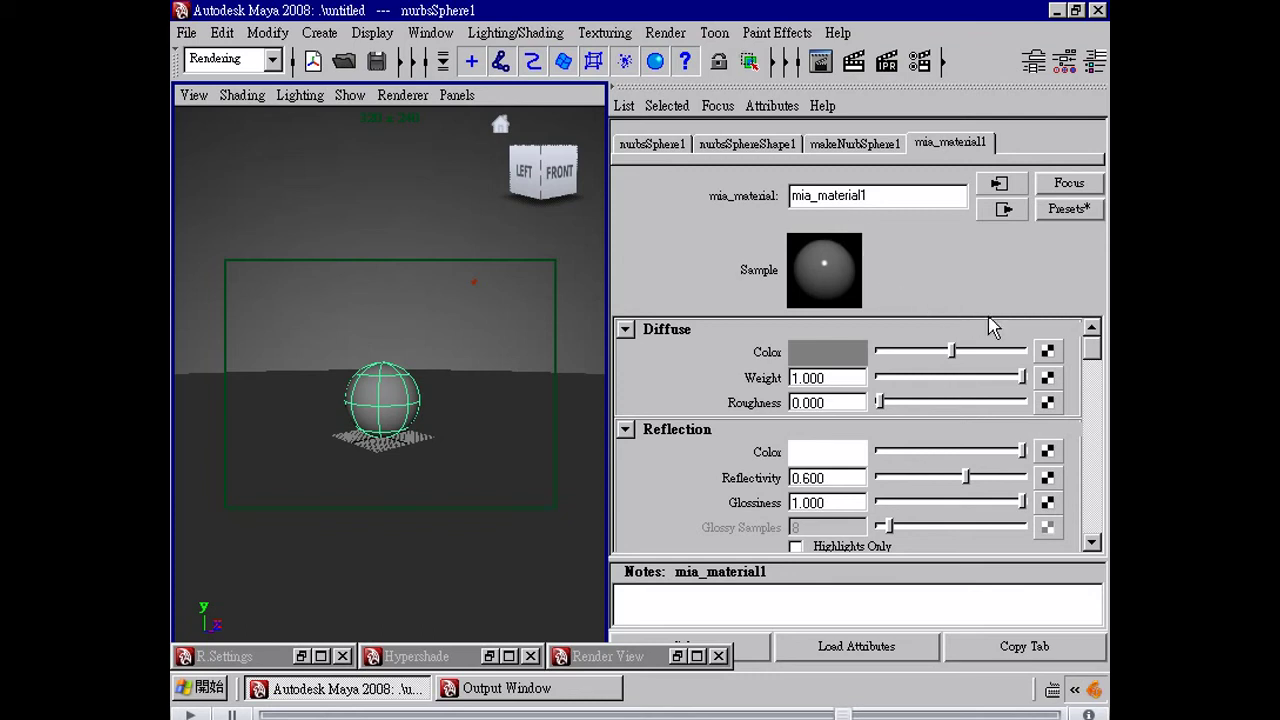
pyautogui.moveTo(1091, 354)
pyautogui.mouseDown()
pyautogui.moveTo(1091, 446)
pyautogui.moveTo(1091, 366)
pyautogui.mouseUp()
pyautogui.scroll(2, 1030, 383)
# Replace mia_material1 with the GlassThick preset and render the scene.
pyautogui.click(1064, 212)
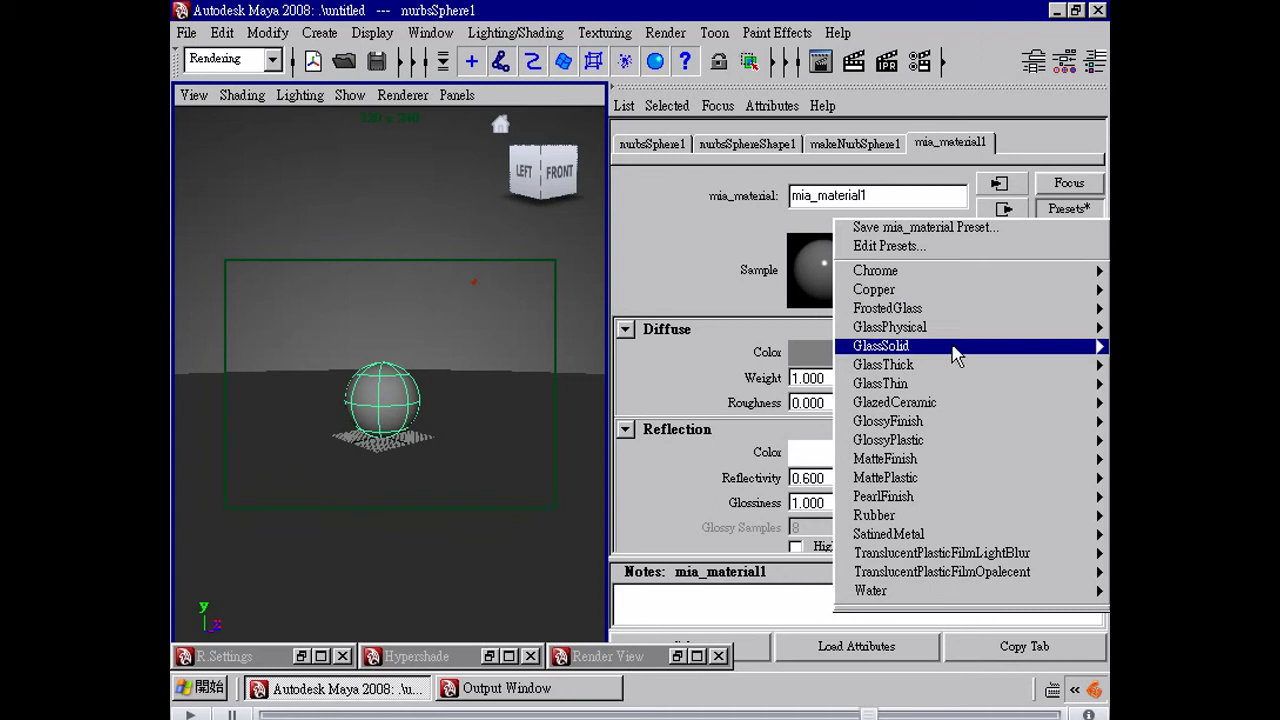
pyautogui.moveTo(946, 372)
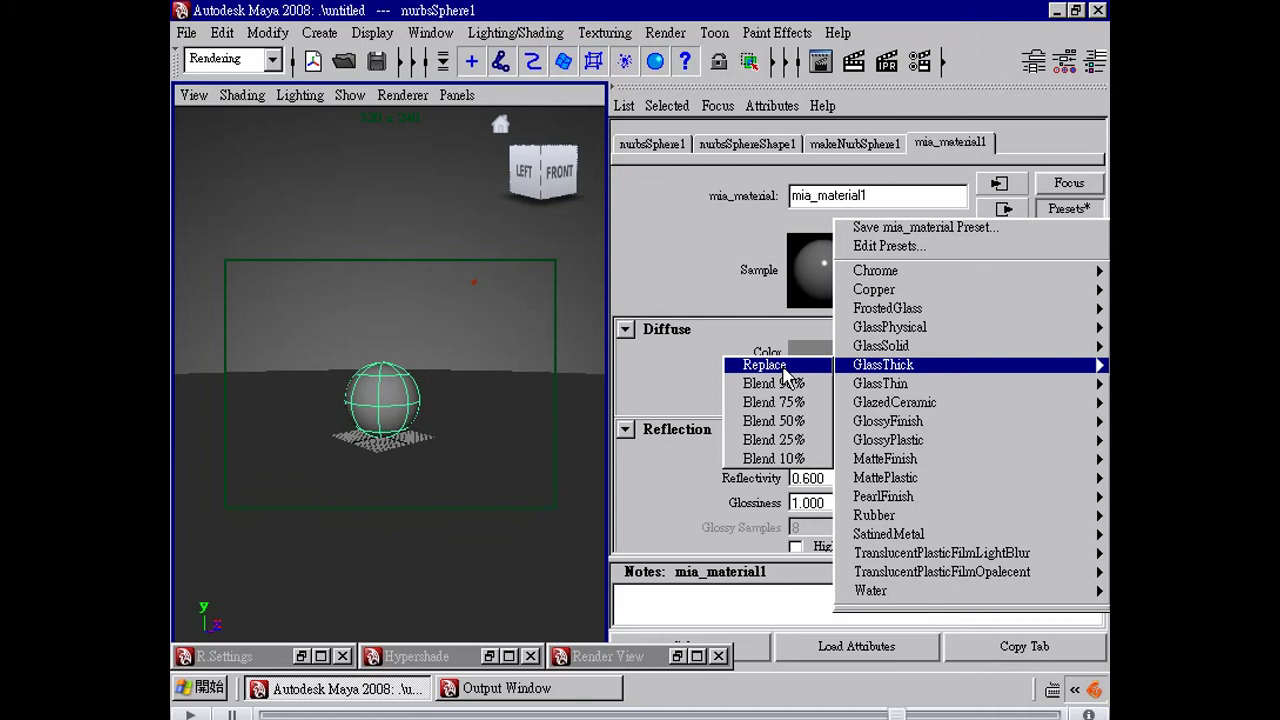
pyautogui.click(785, 368)
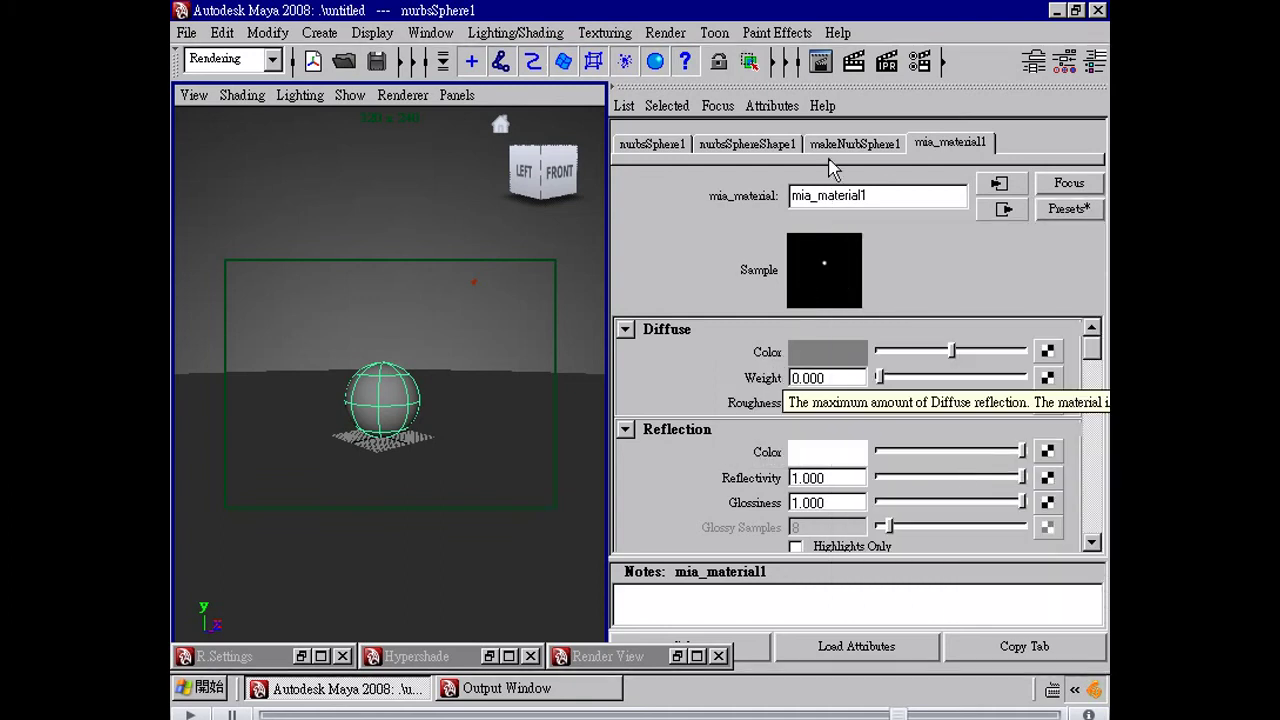
pyautogui.click(822, 64)
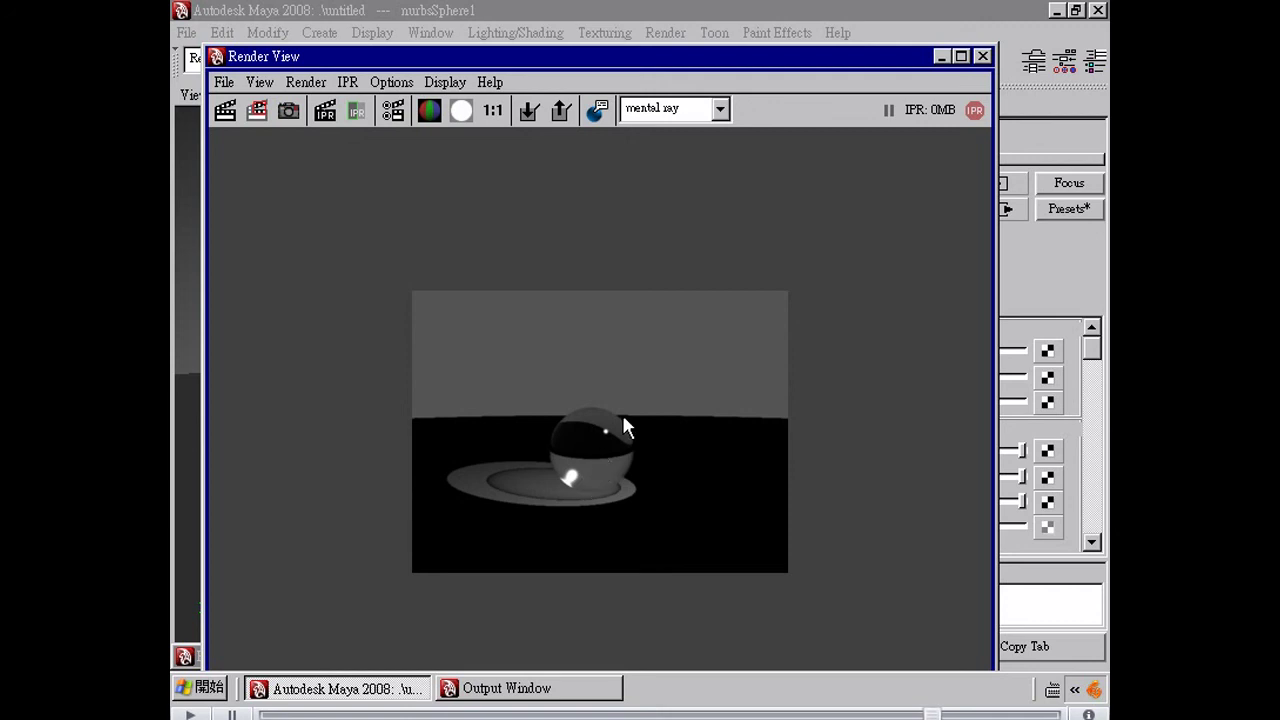
# Shrink the Render View window and move it beside the mia_material1 Attribute Editor.
pyautogui.moveTo(970, 56); pyautogui.dragTo(655, 312)
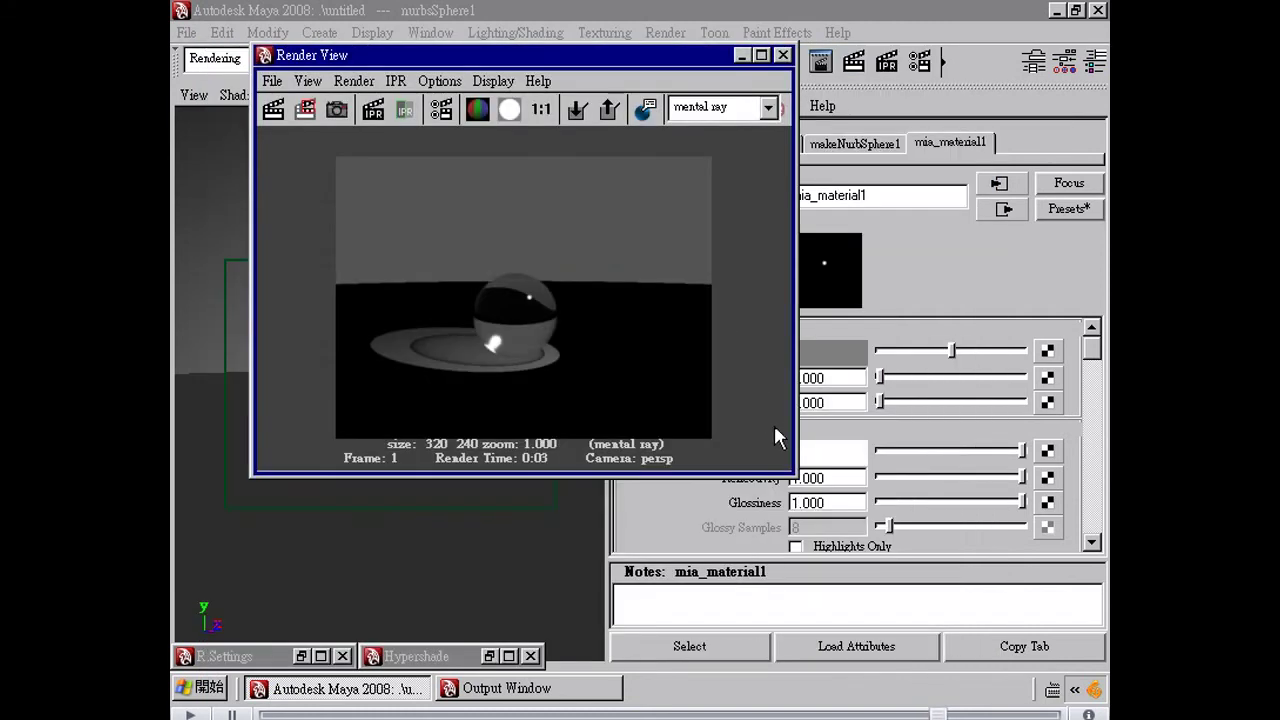
pyautogui.moveTo(794, 470); pyautogui.dragTo(737, 450)
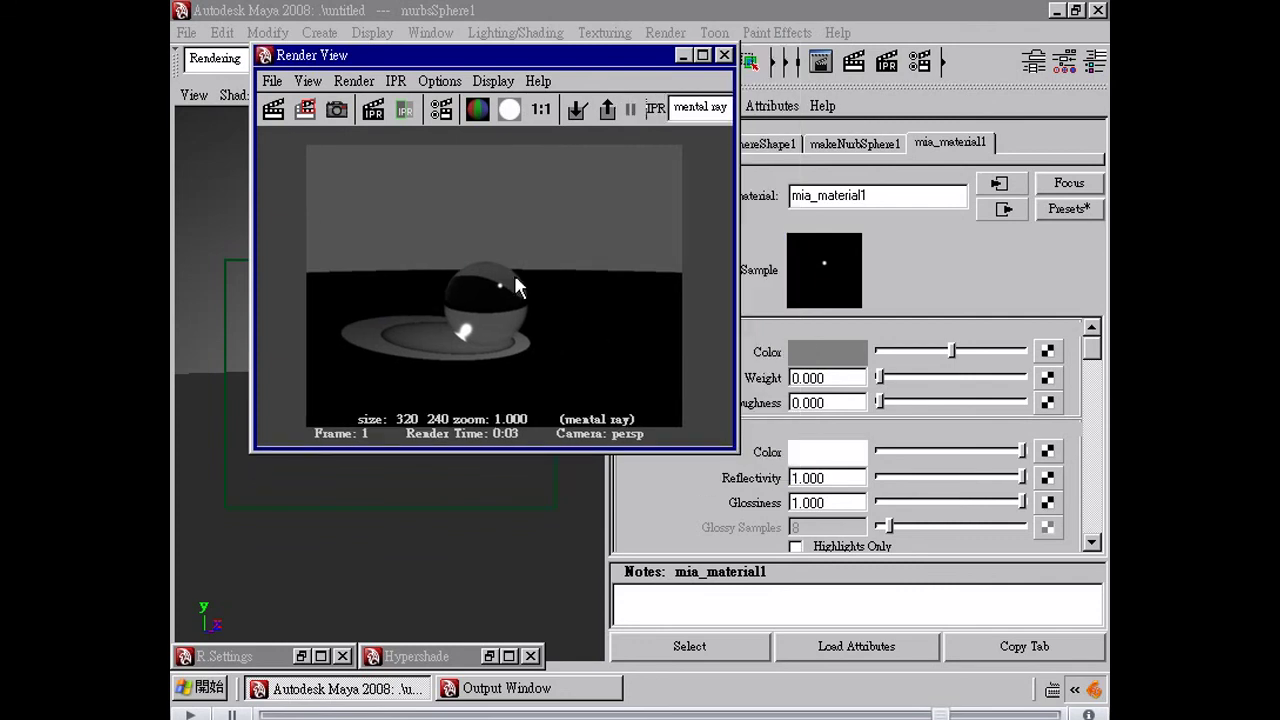
pyautogui.moveTo(597, 56); pyautogui.dragTo(557, 59)
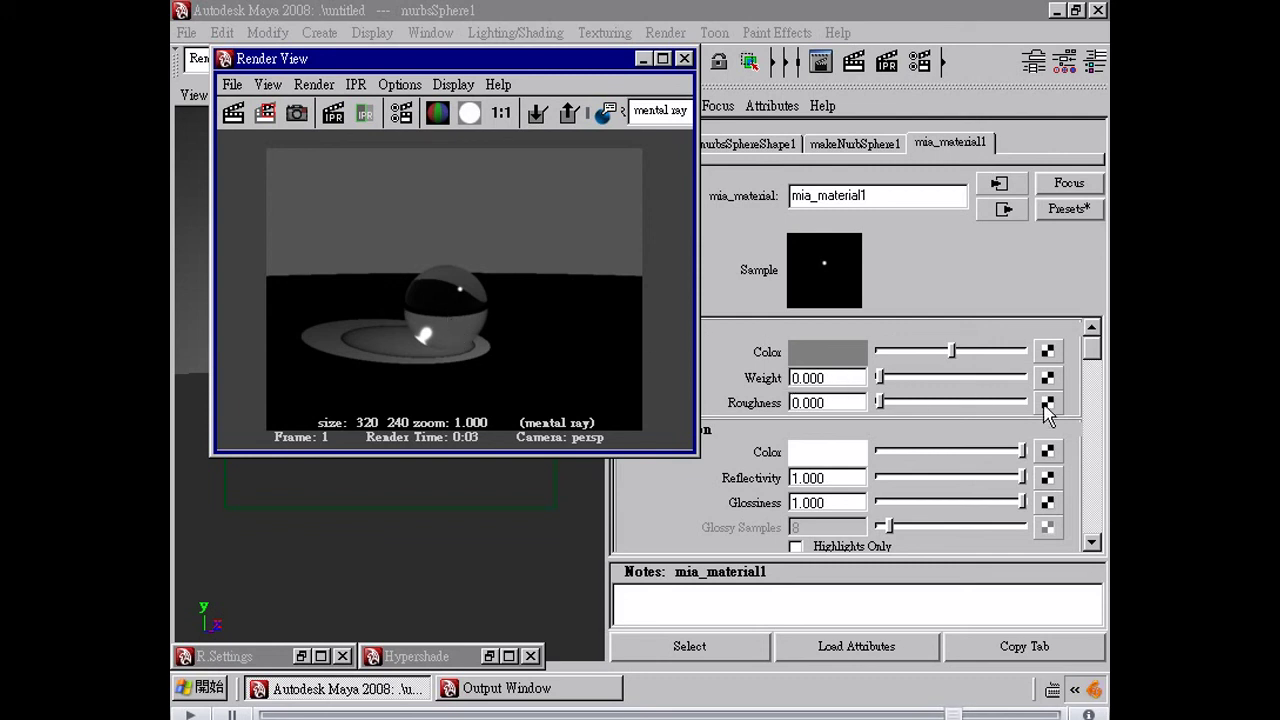
# Set mia_material1's Advanced Refraction to Thin Walled instead of Solid.
pyautogui.click(1095, 385)
pyautogui.click(1095, 410)
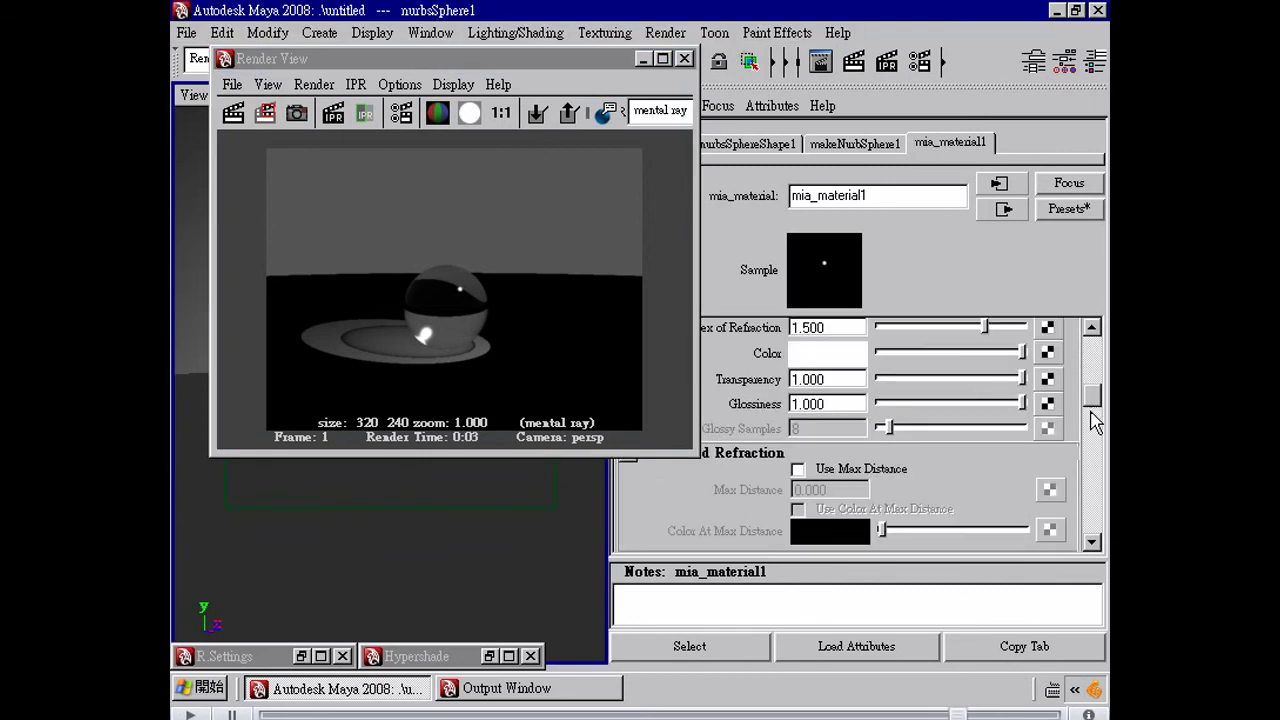
pyautogui.click(1094, 424)
pyautogui.scroll(-1, 907, 457)
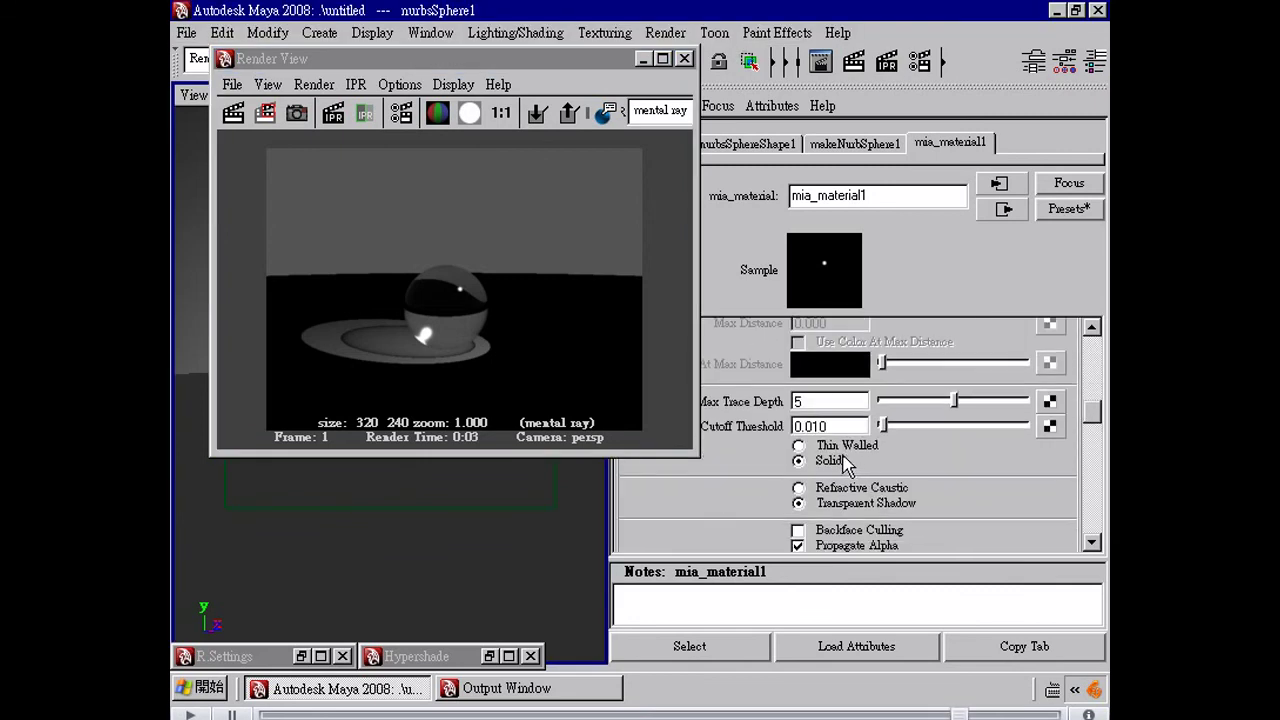
pyautogui.click(814, 450)
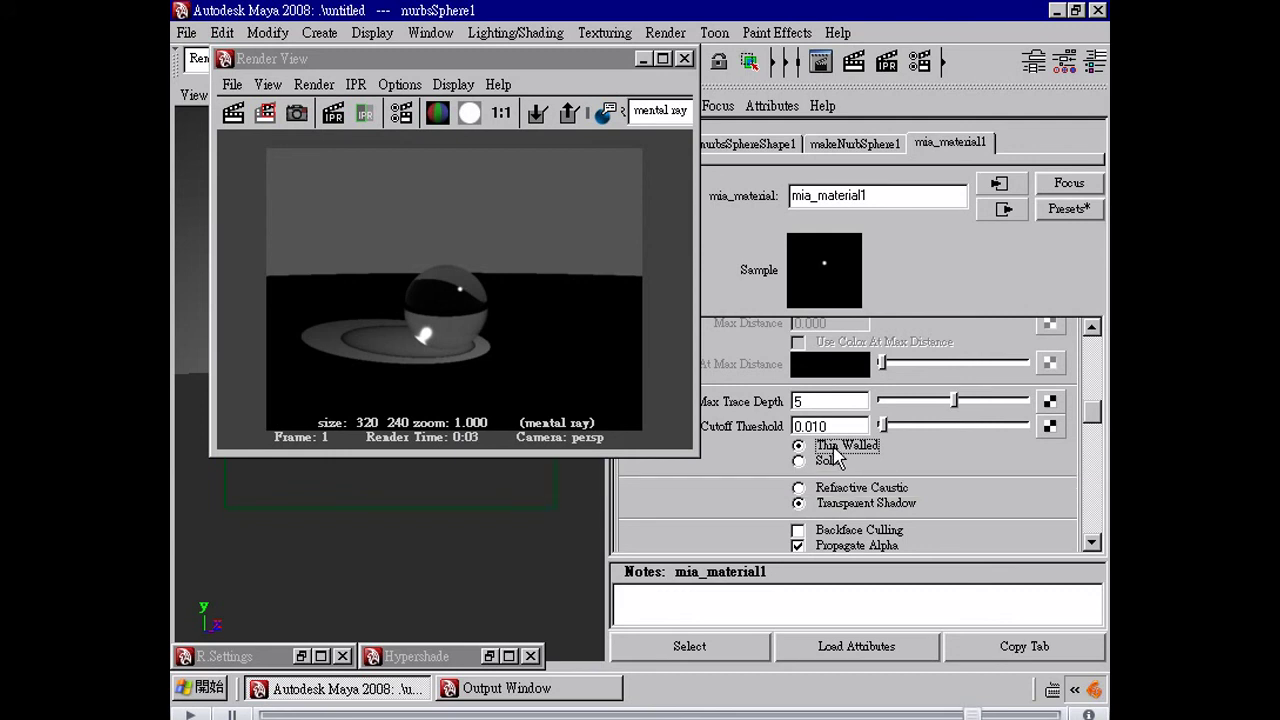
# Redo the previous render to see the faint thin-walled glass sphere without the caustic spot.
pyautogui.click(233, 112)
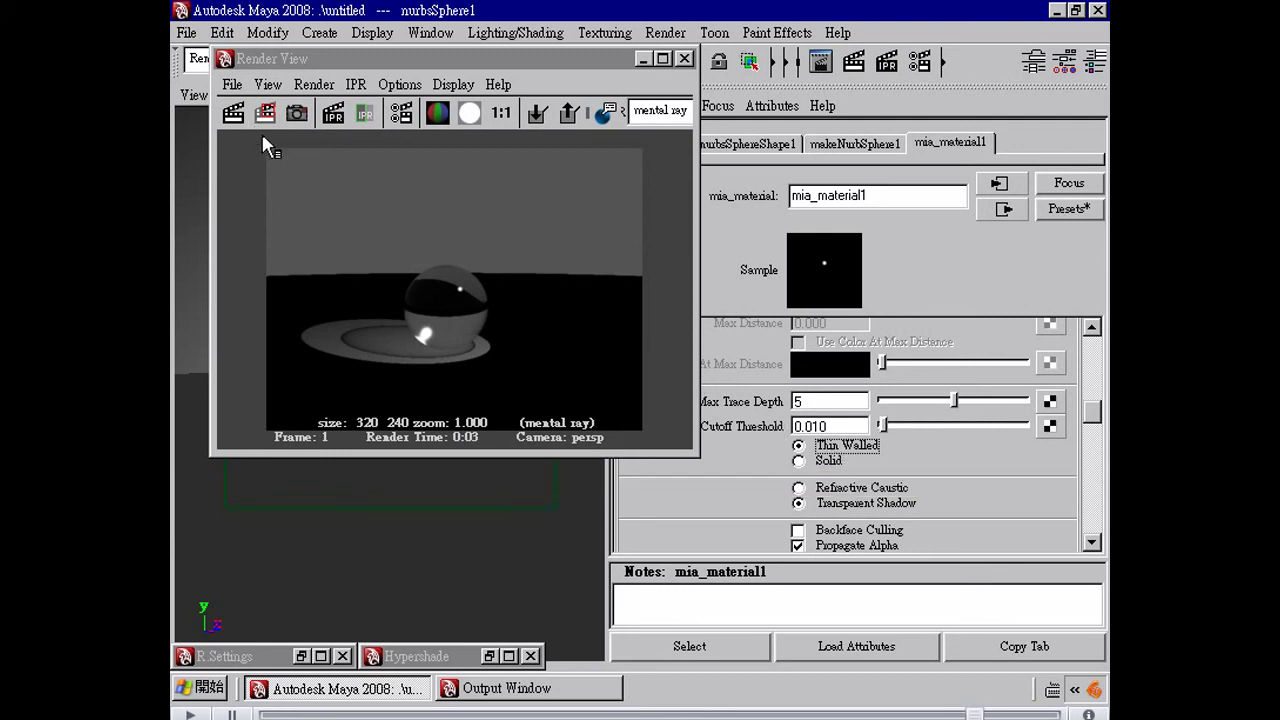